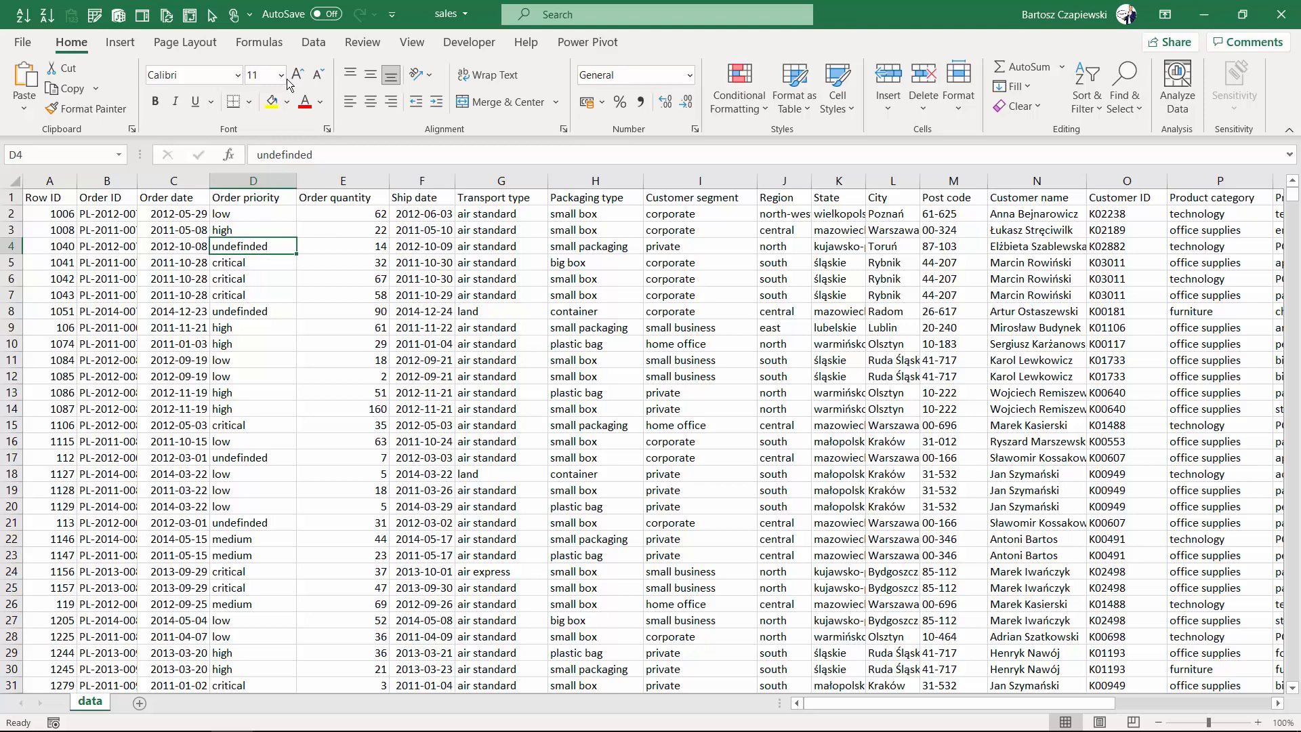
Convert the sales data range on the data sheet into a table with headers
left_click(120, 42)
left_click(144, 85)
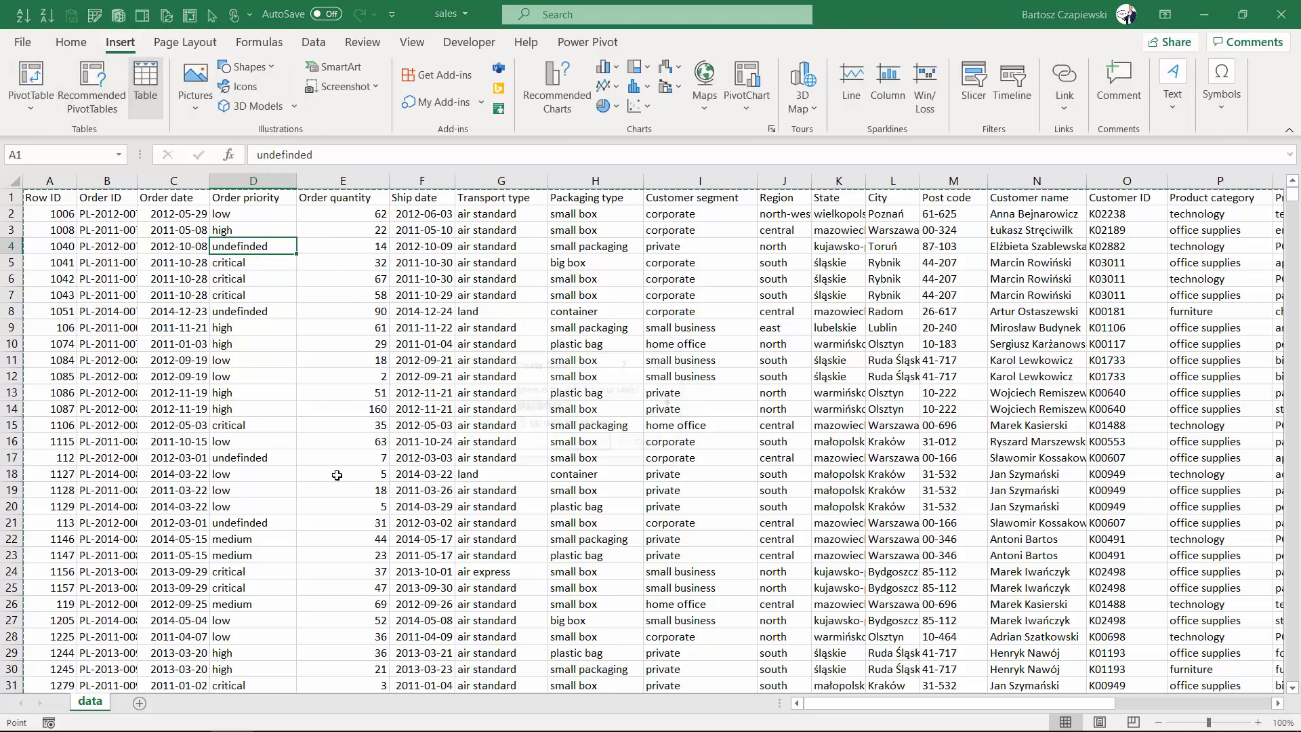
left_click(581, 449)
Create a PivotTable from Table1 on a new worksheet and add the Sales field as its value
left_click(145, 259)
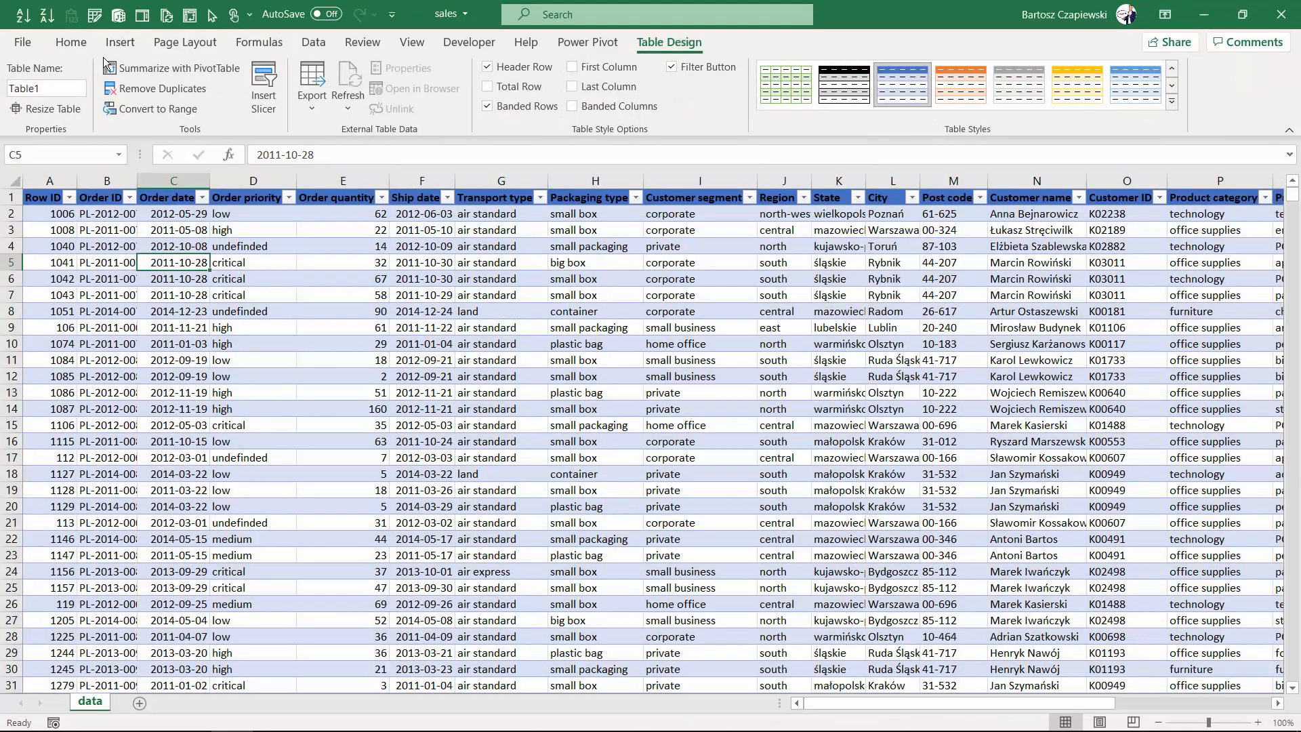
left_click(120, 42)
left_click(30, 78)
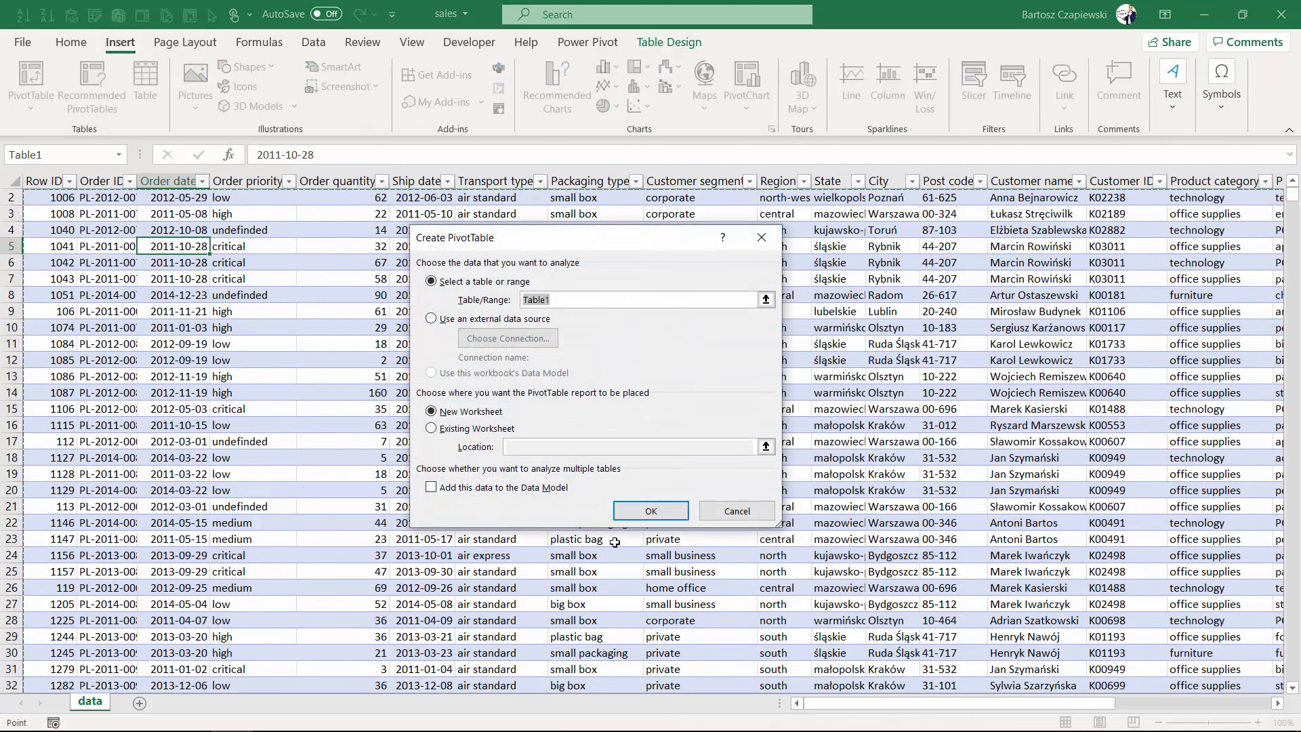
left_click(600, 513)
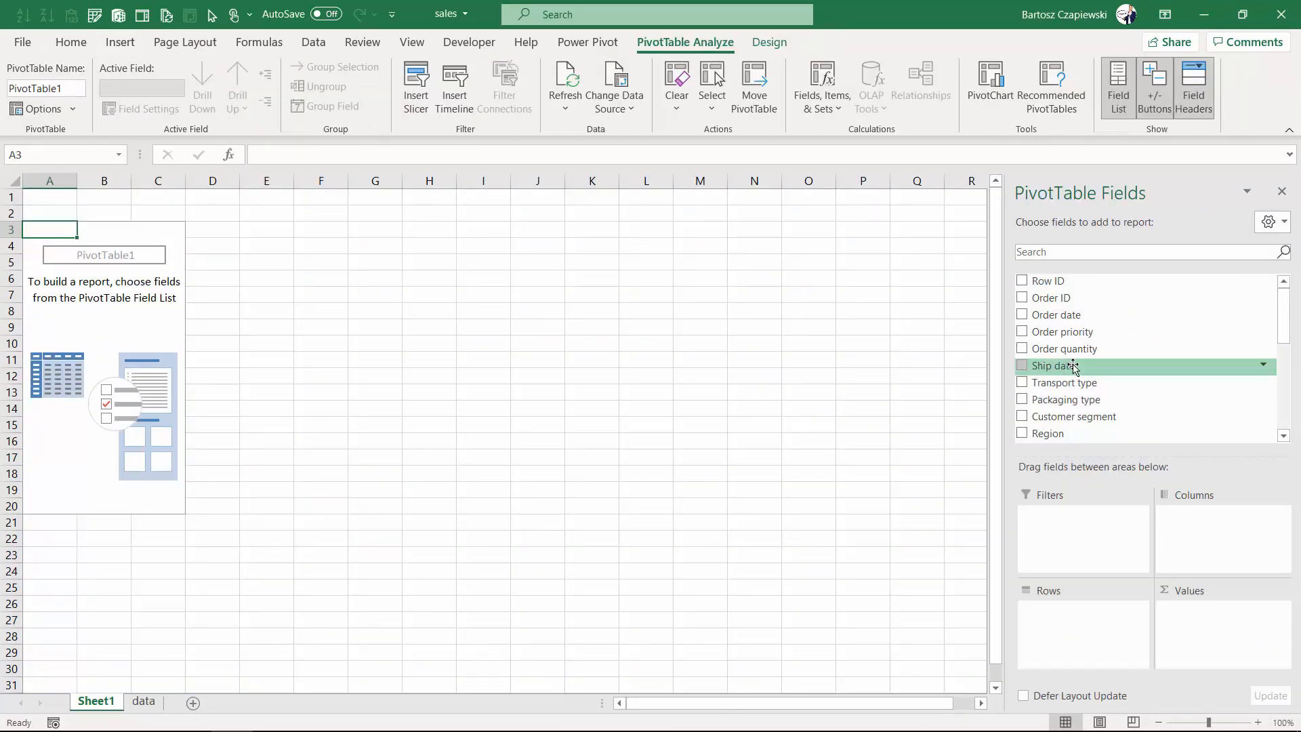
scroll(1060, 376, "down", 5)
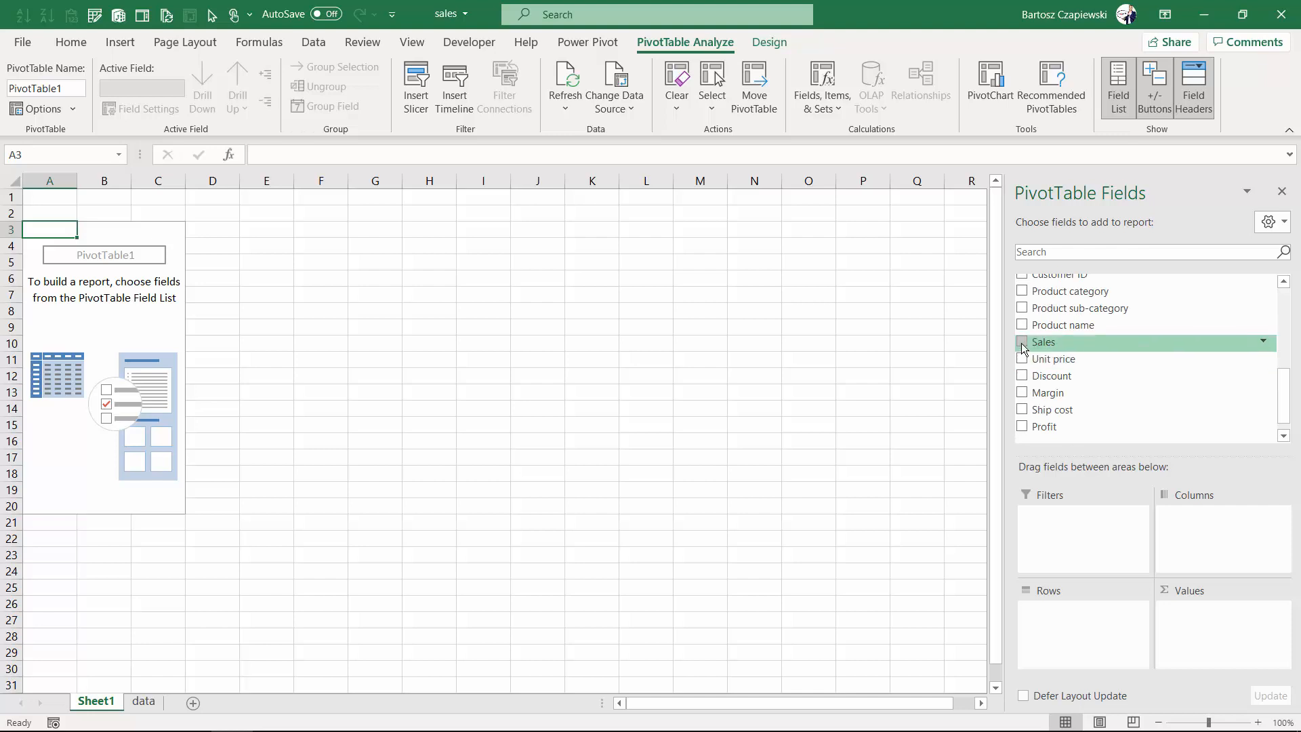
left_click(1022, 341)
Format the Sum of Sales values as Number with 0 decimal places and the 1000 separator
left_click(68, 247)
right_click(67, 246)
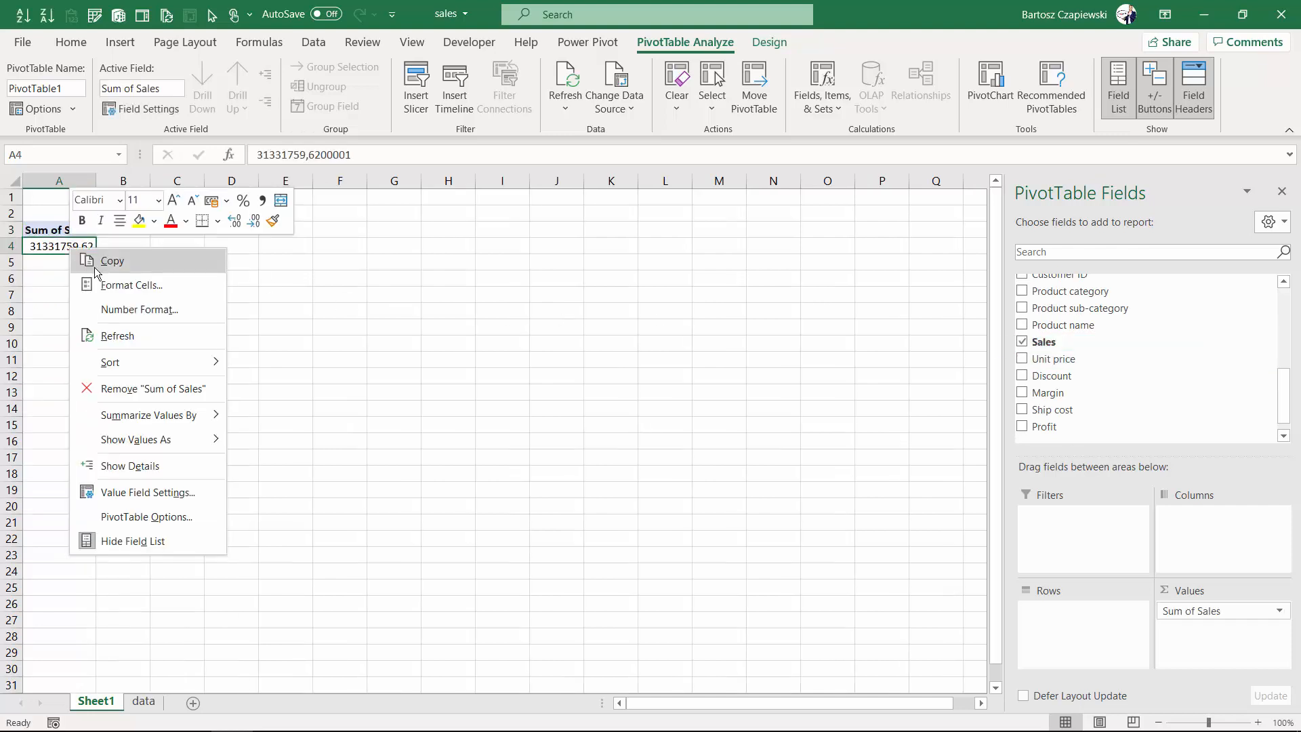
left_click(168, 316)
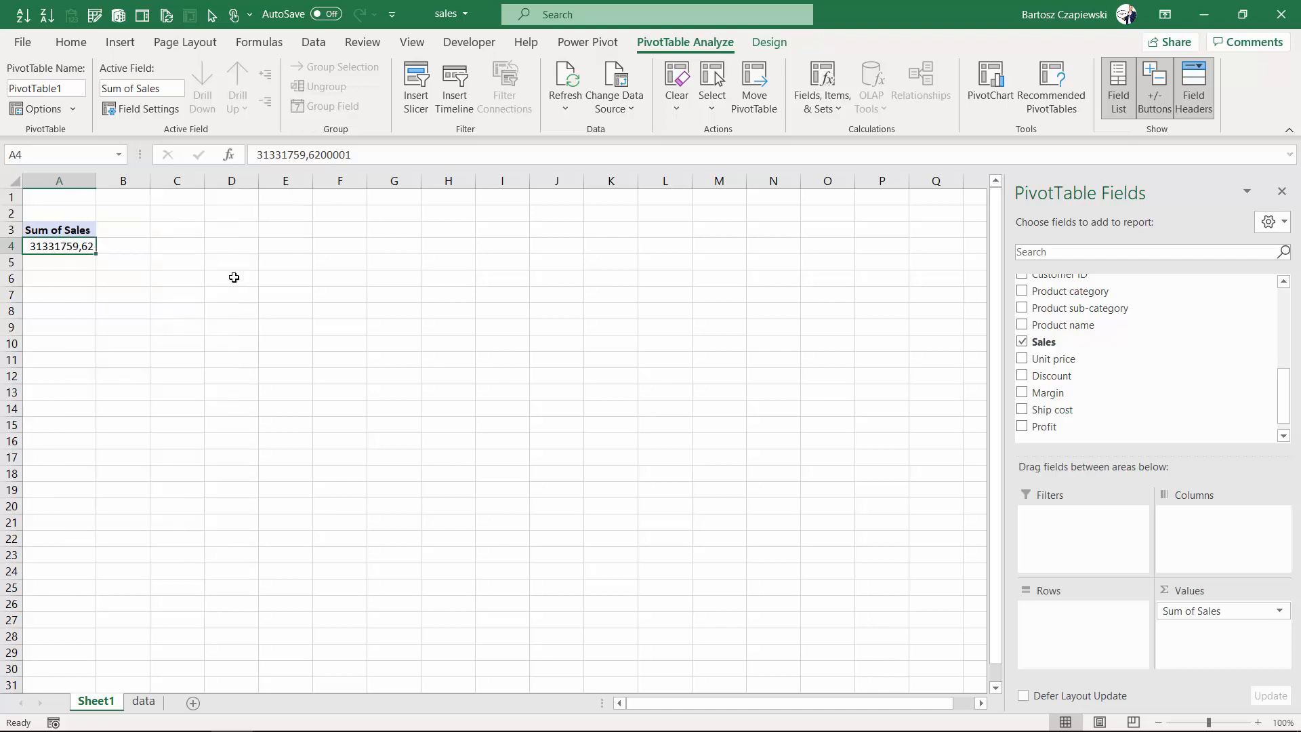
left_click_drag(151, 116, 510, 122)
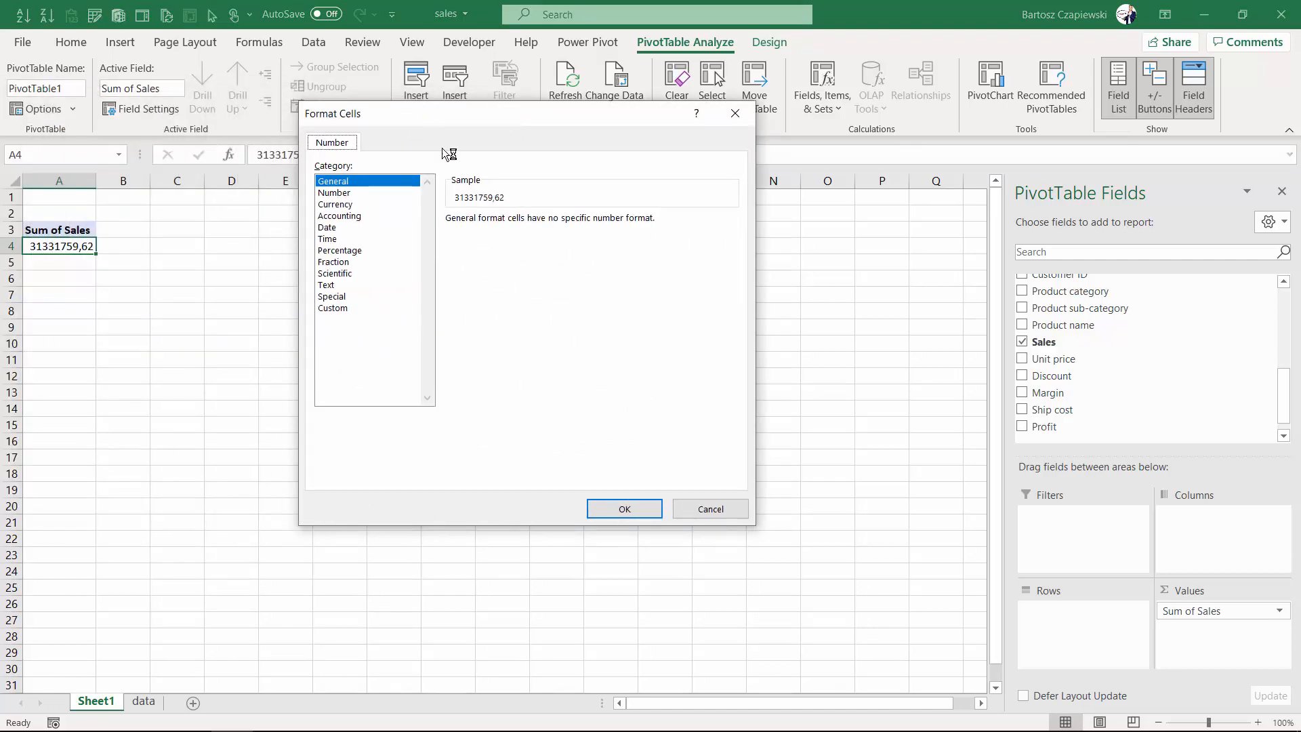
left_click(342, 193)
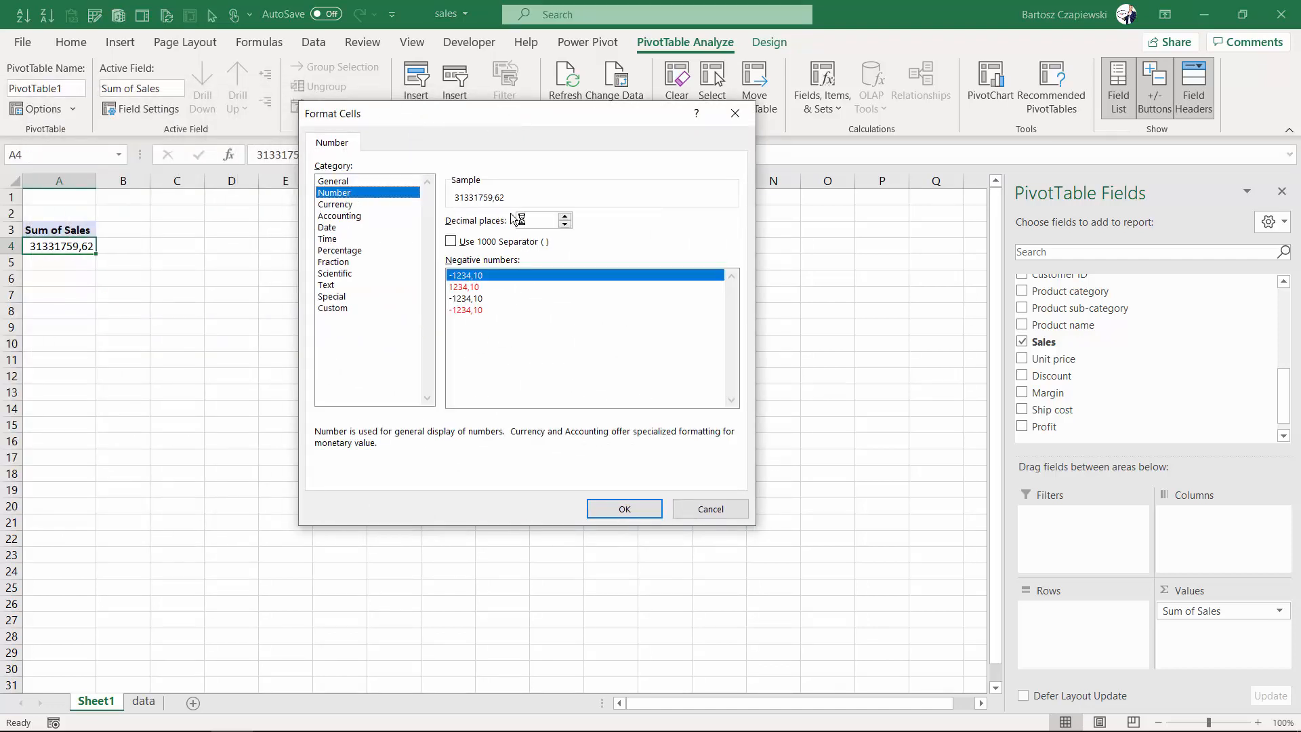
left_click(564, 225)
left_click(564, 224)
left_click(451, 241)
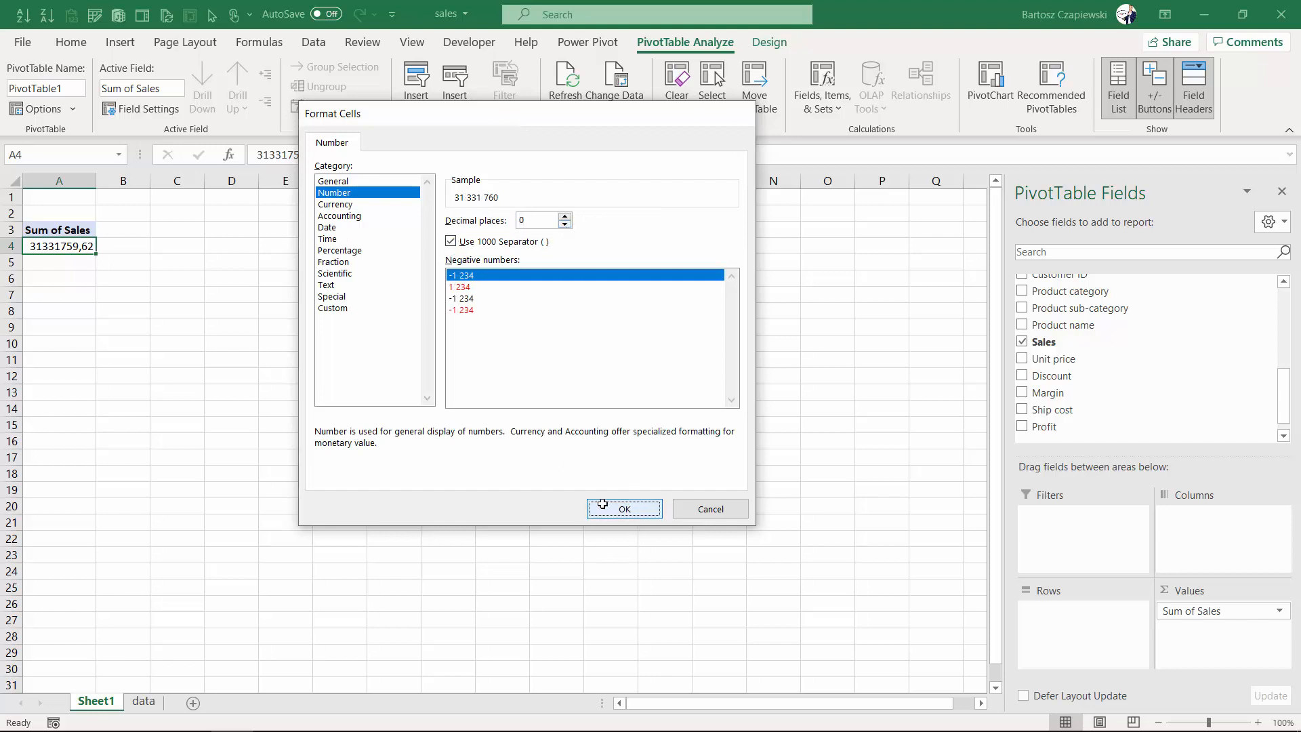
left_click(605, 508)
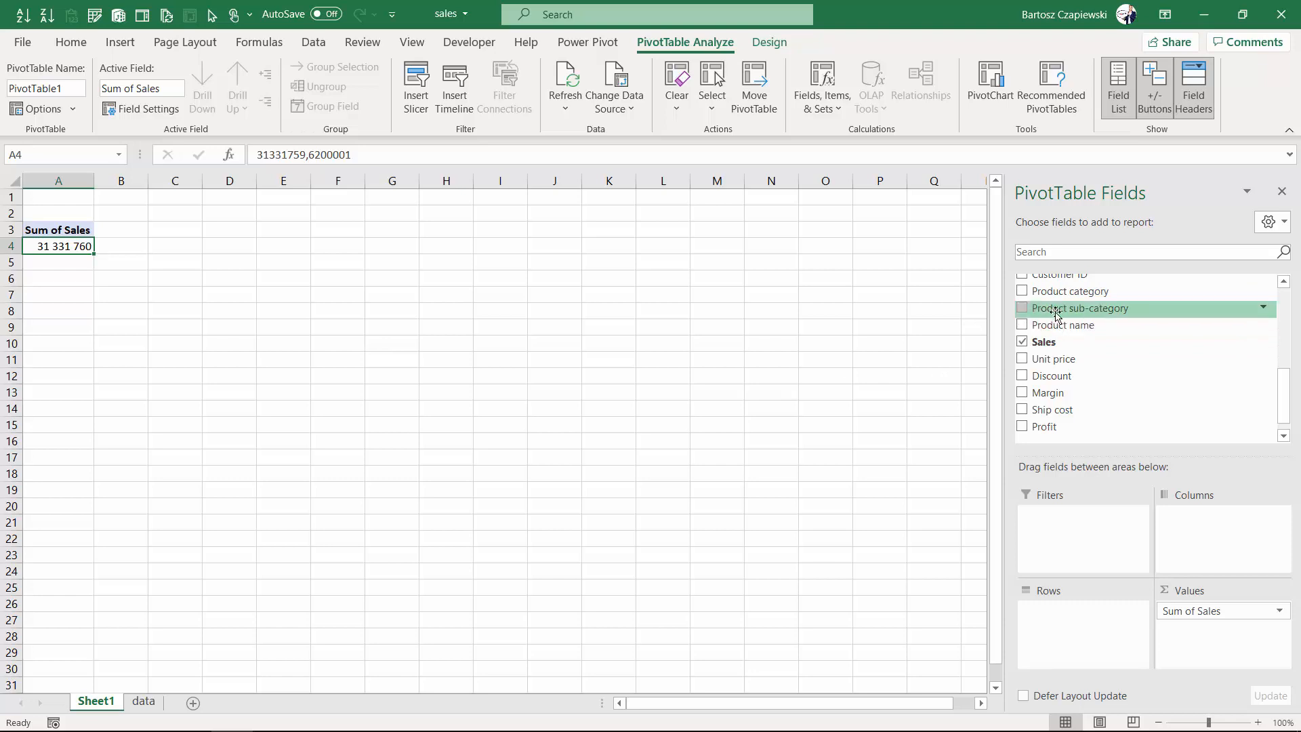
Add Product category to the PivotTable rows with Product sub-category nested below it
left_click_drag(1076, 292, 1059, 603)
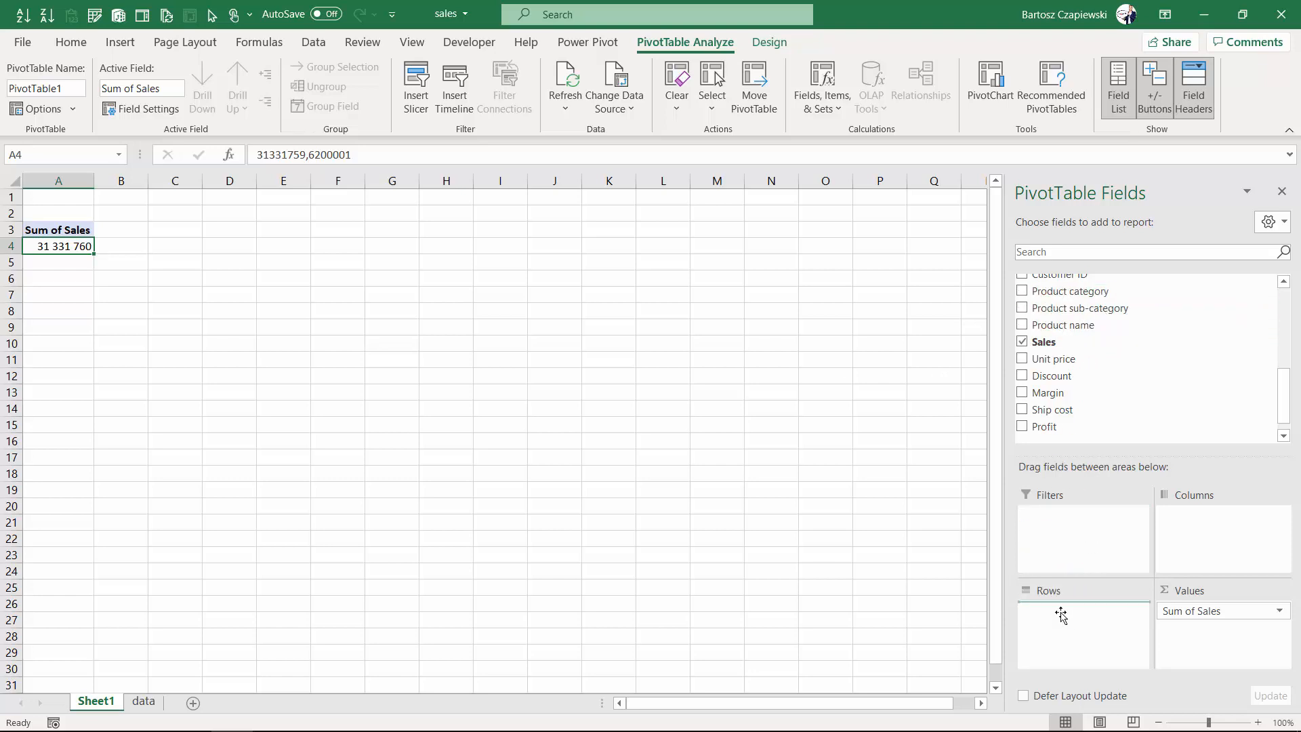
left_click_drag(1080, 308, 1081, 647)
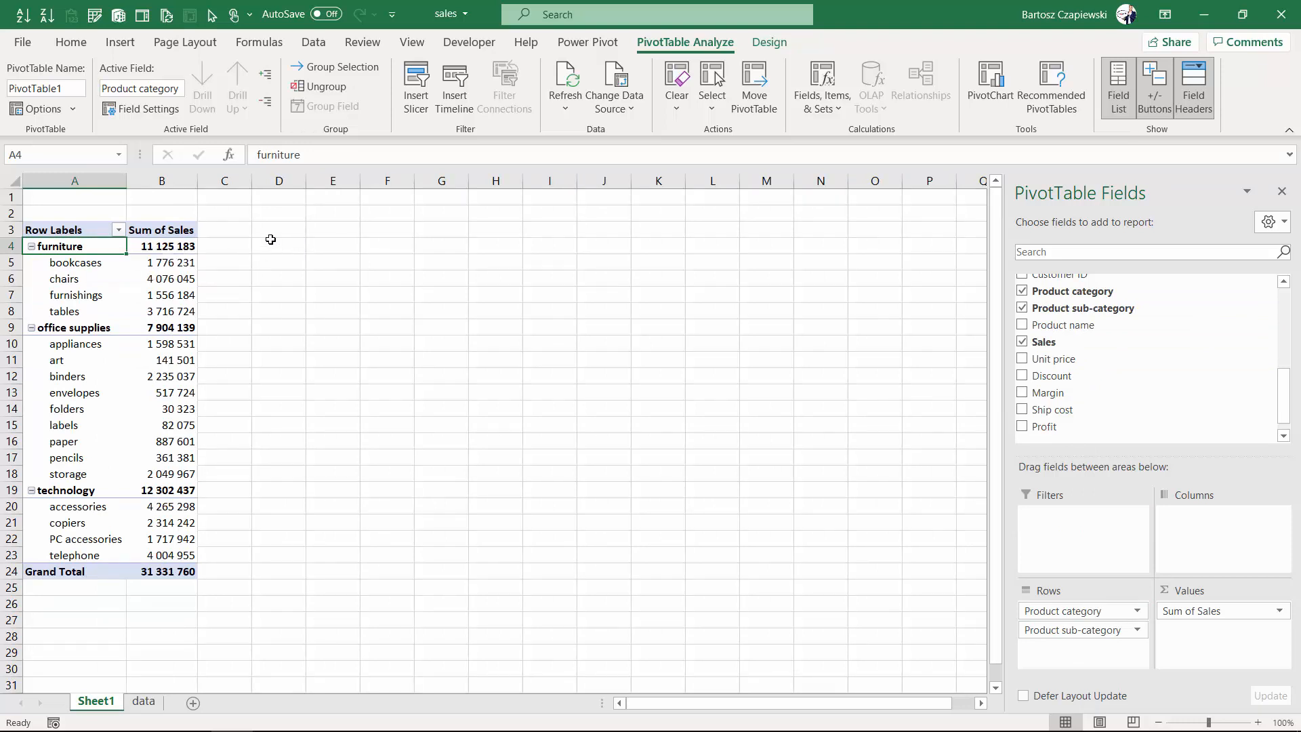
left_click(86, 264)
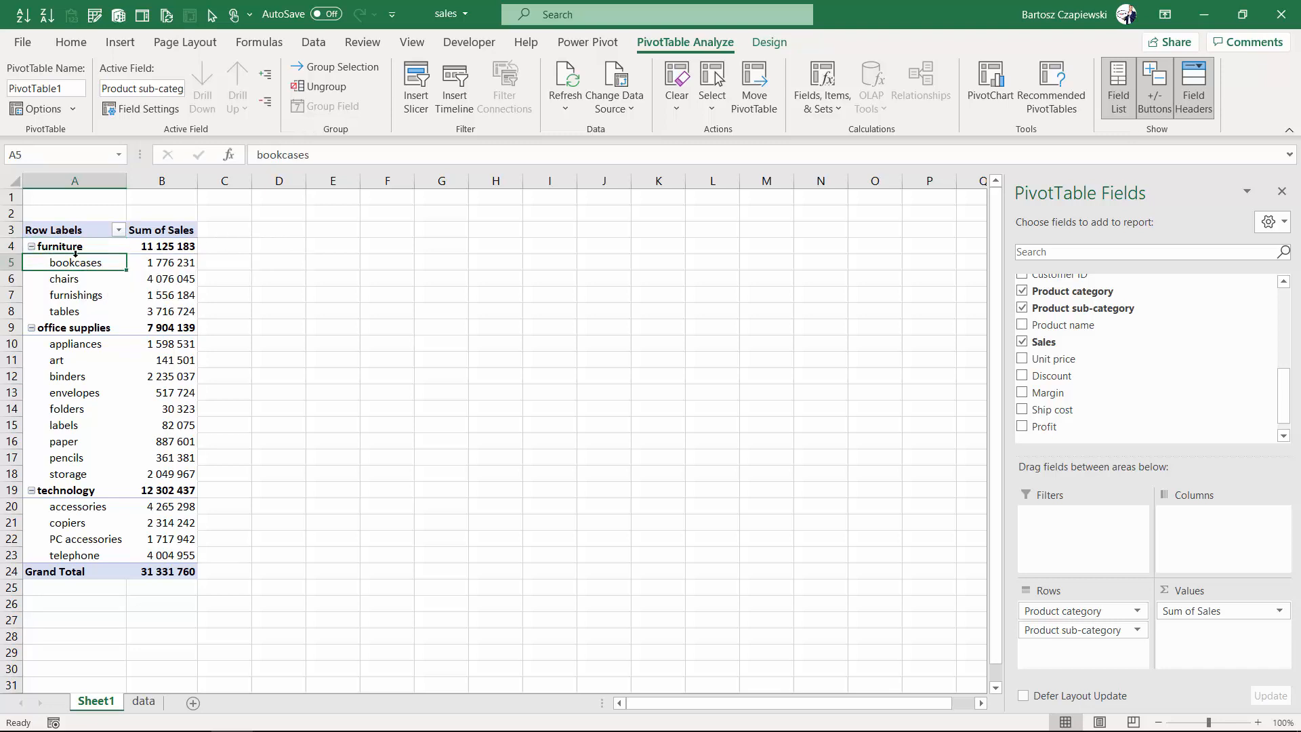
left_click(82, 331)
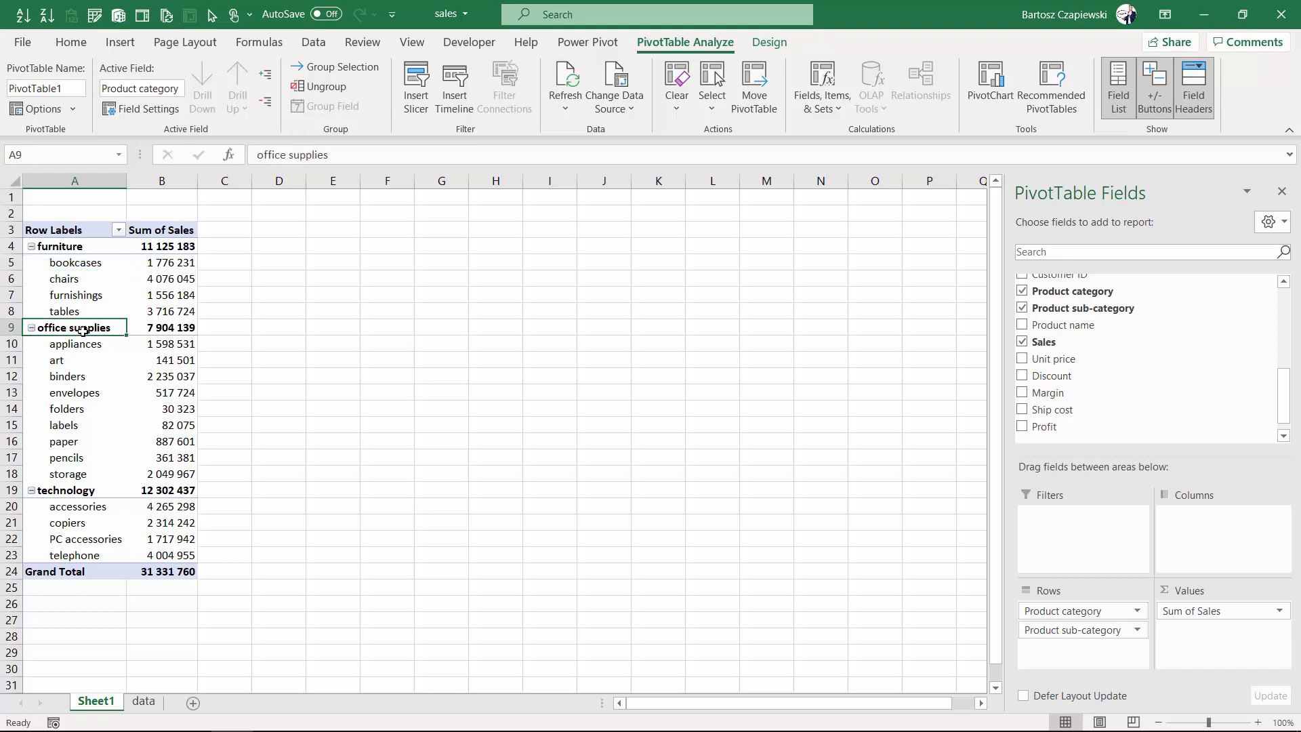
left_click(81, 492)
left_click(190, 375)
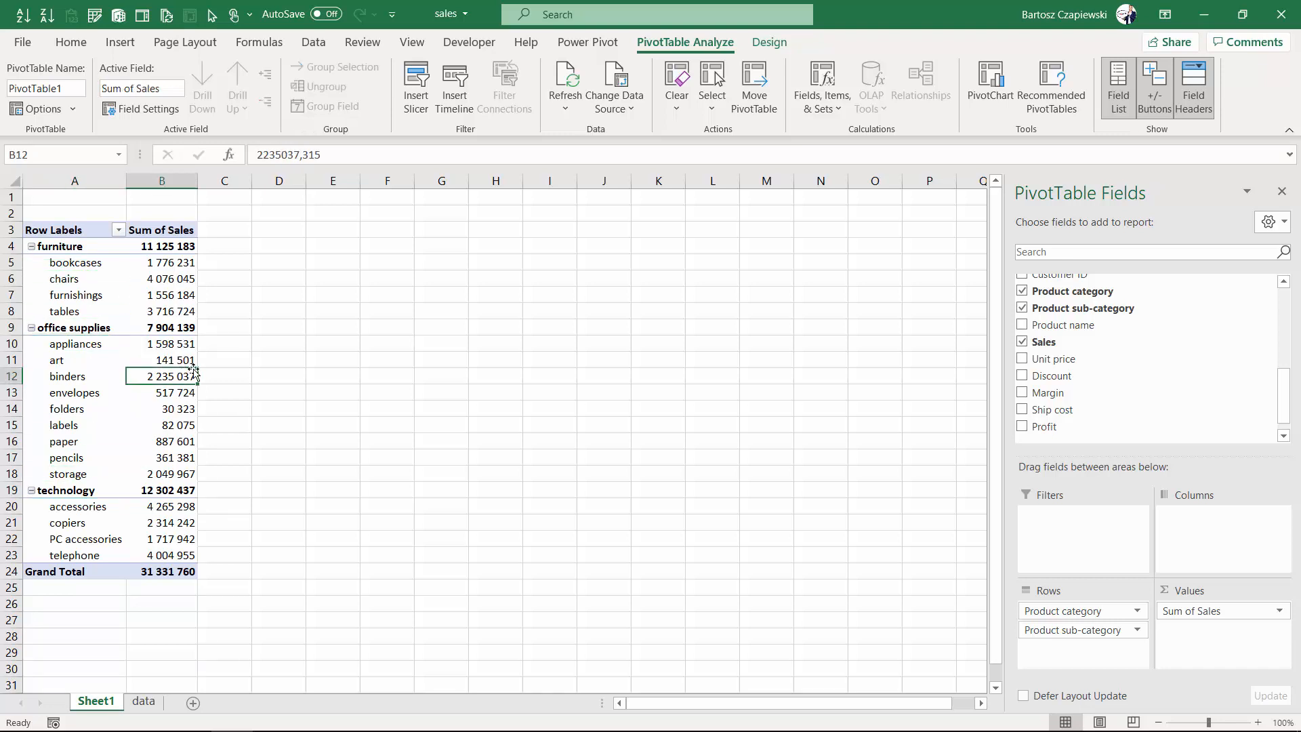
Add Region to the PivotTable columns and nest State beneath it
scroll(1091, 369, "up", 3)
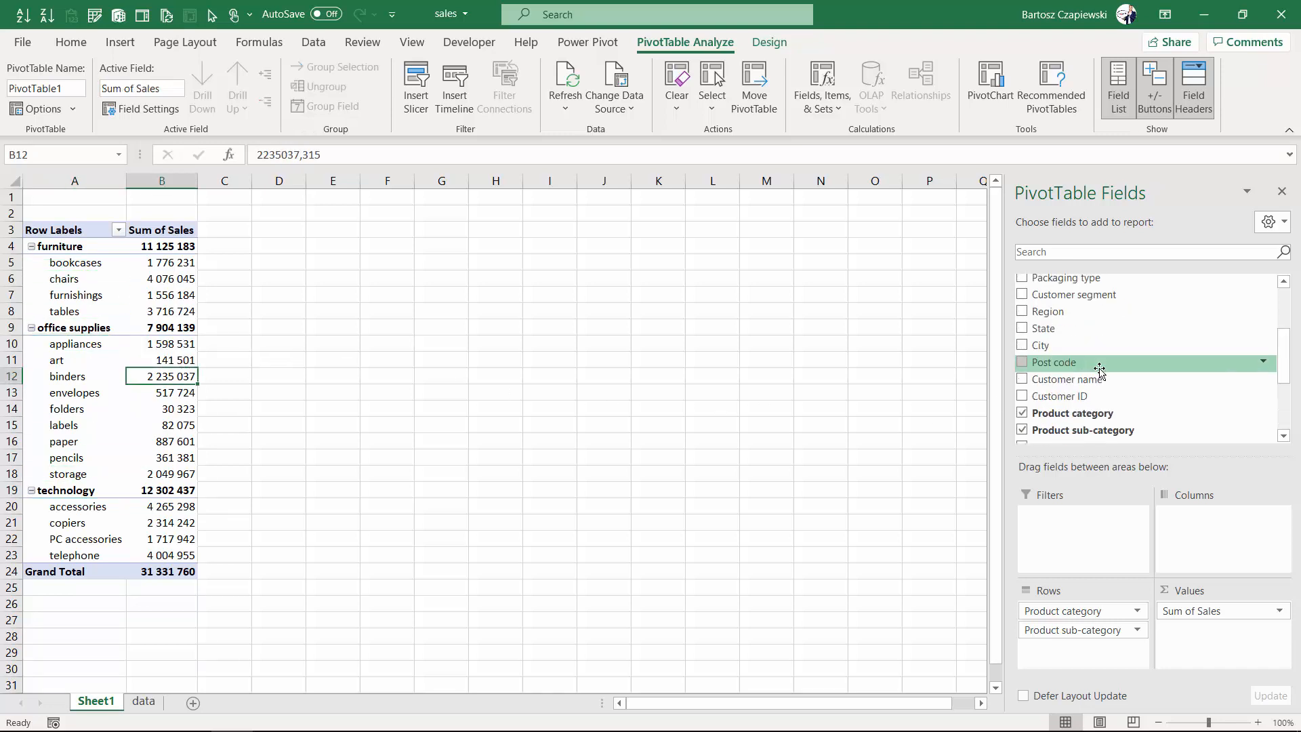
left_click_drag(1059, 318, 1192, 517)
scroll(1051, 366, "down", 3)
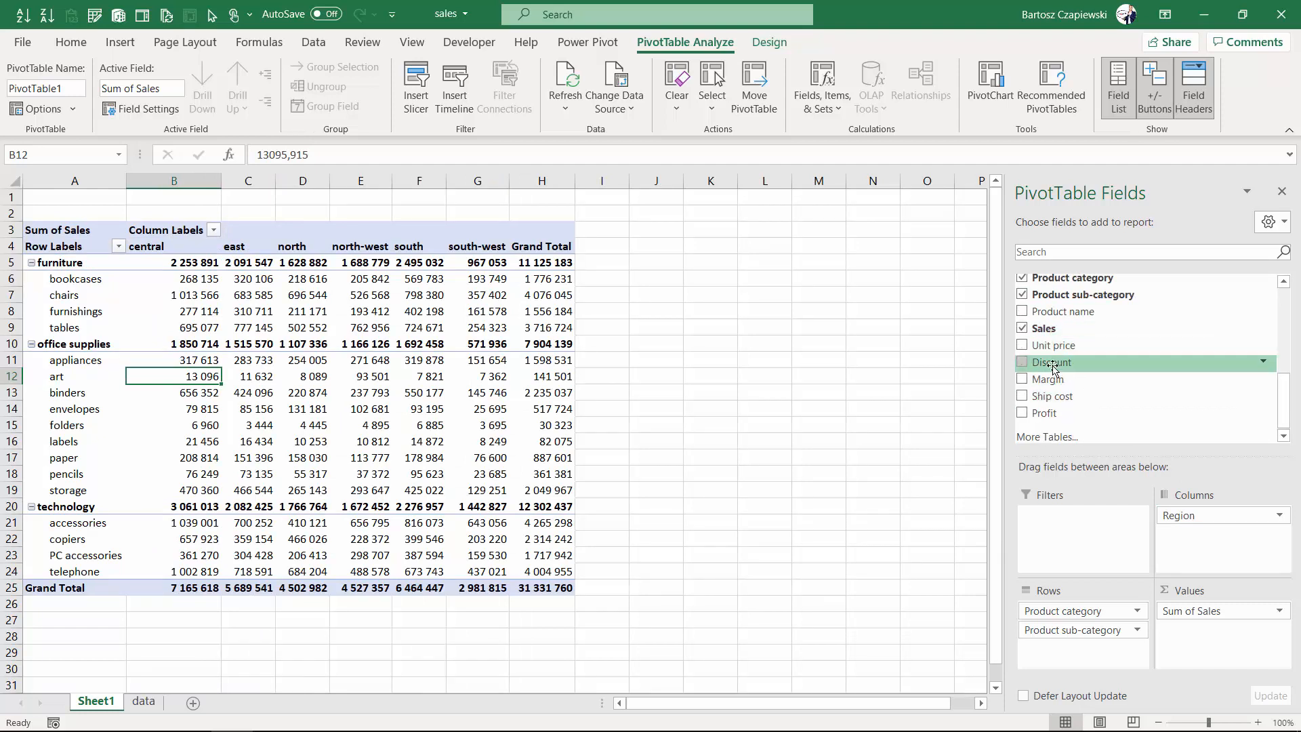
scroll(1055, 367, "up", 5)
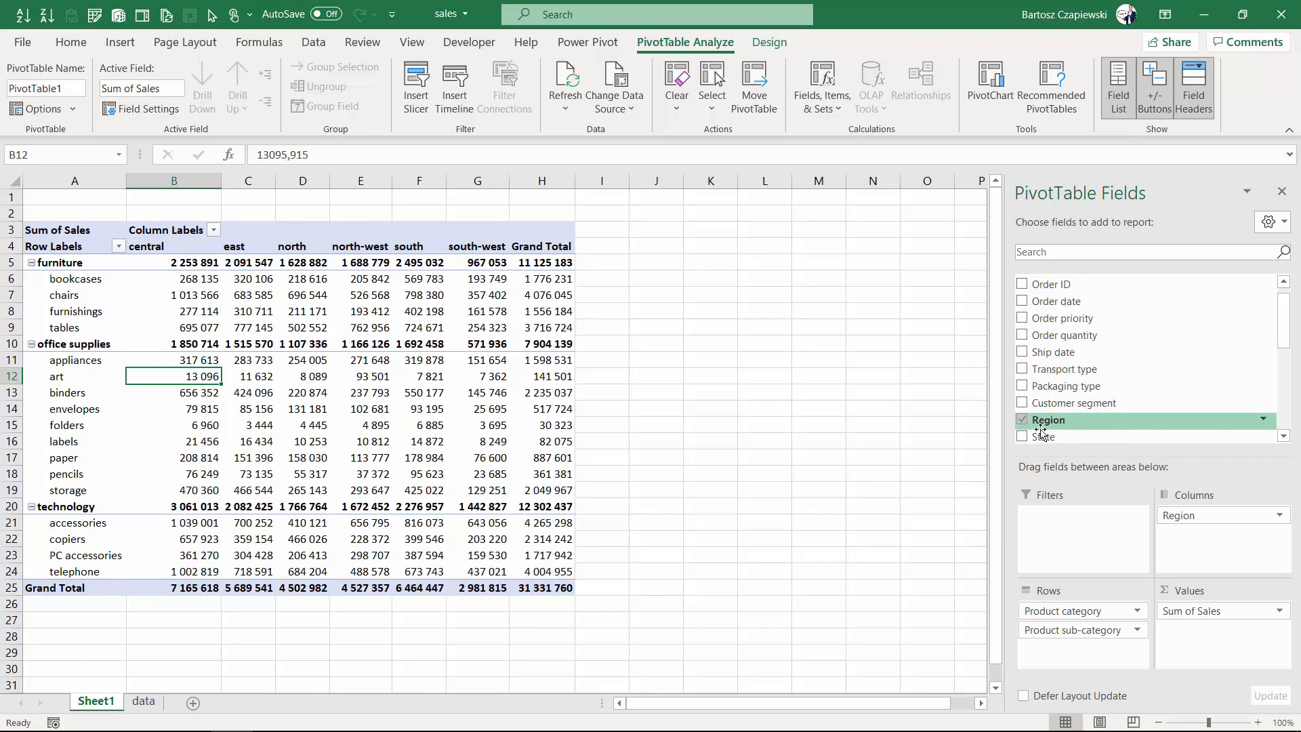
left_click_drag(1043, 436, 1193, 539)
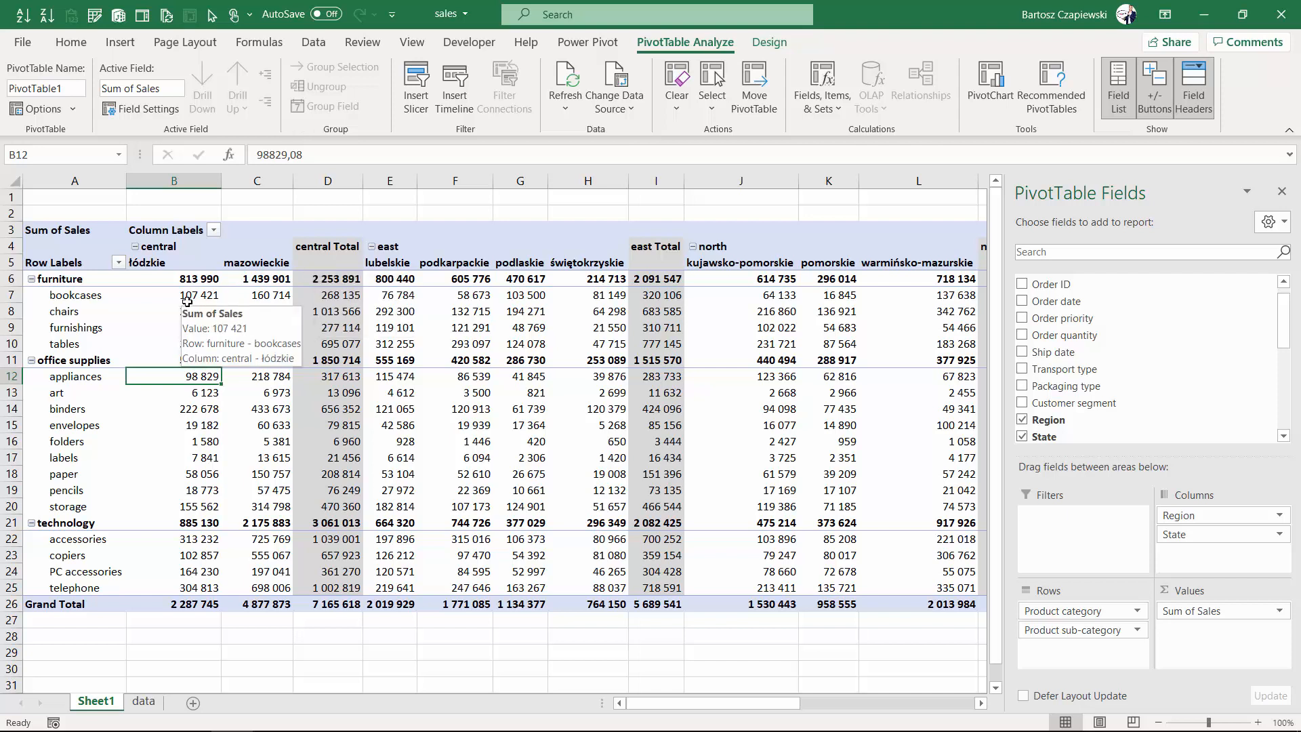
Collapse the furniture, office supplies and technology categories in the PivotTable rows
left_click(31, 278)
left_click(31, 294)
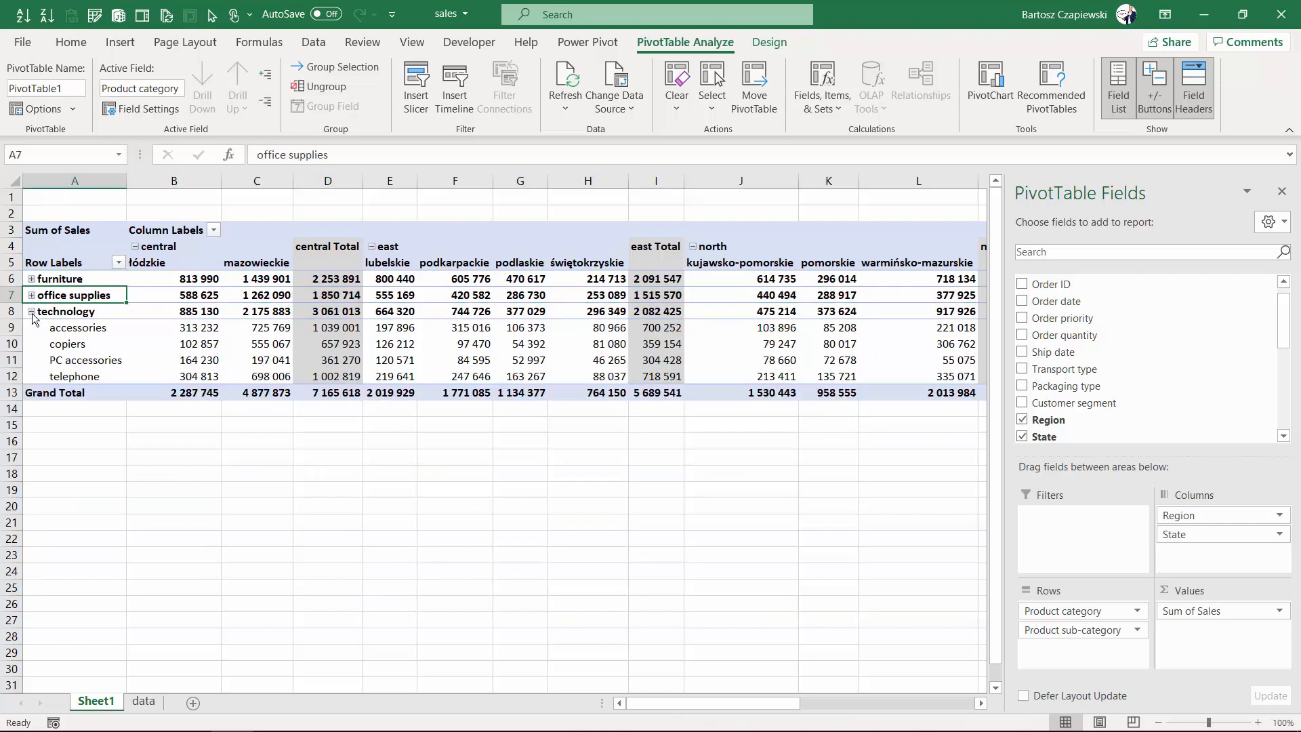
left_click(32, 311)
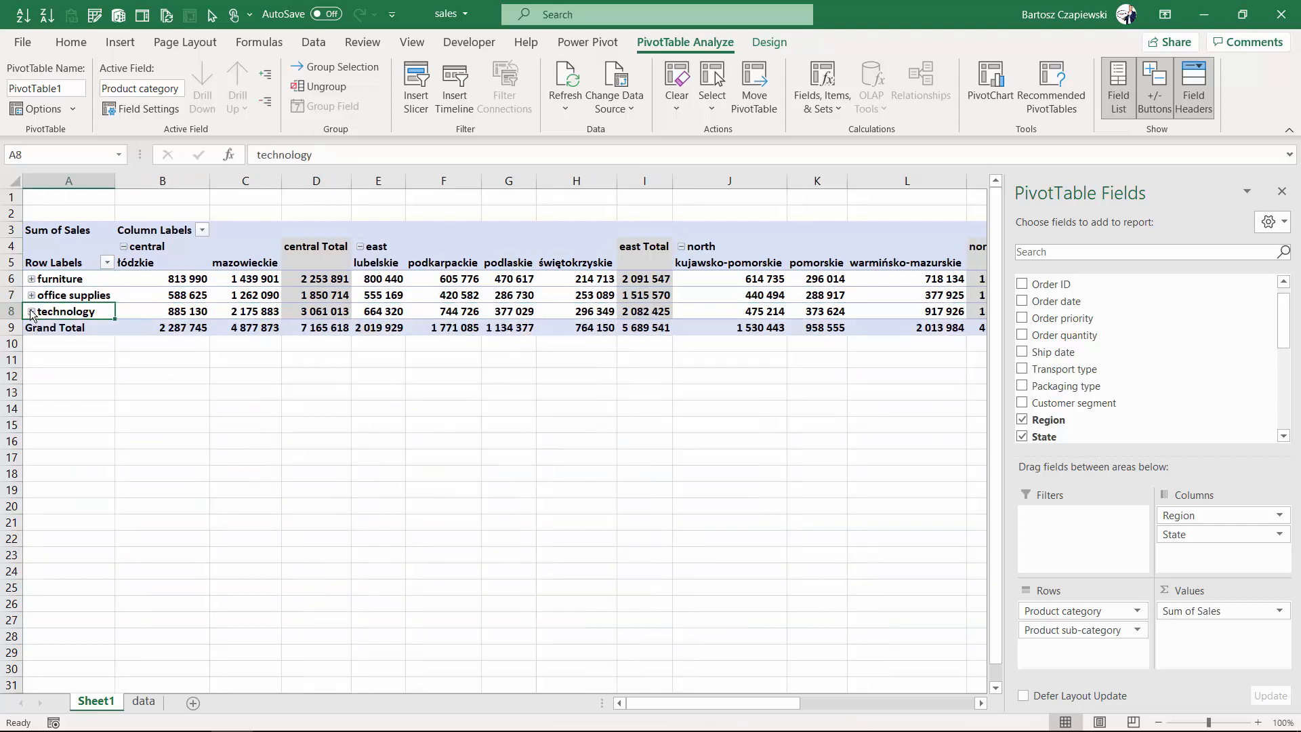
Expand and collapse the furniture category repeatedly, leaving its sub-categories collapsed
left_click(51, 278)
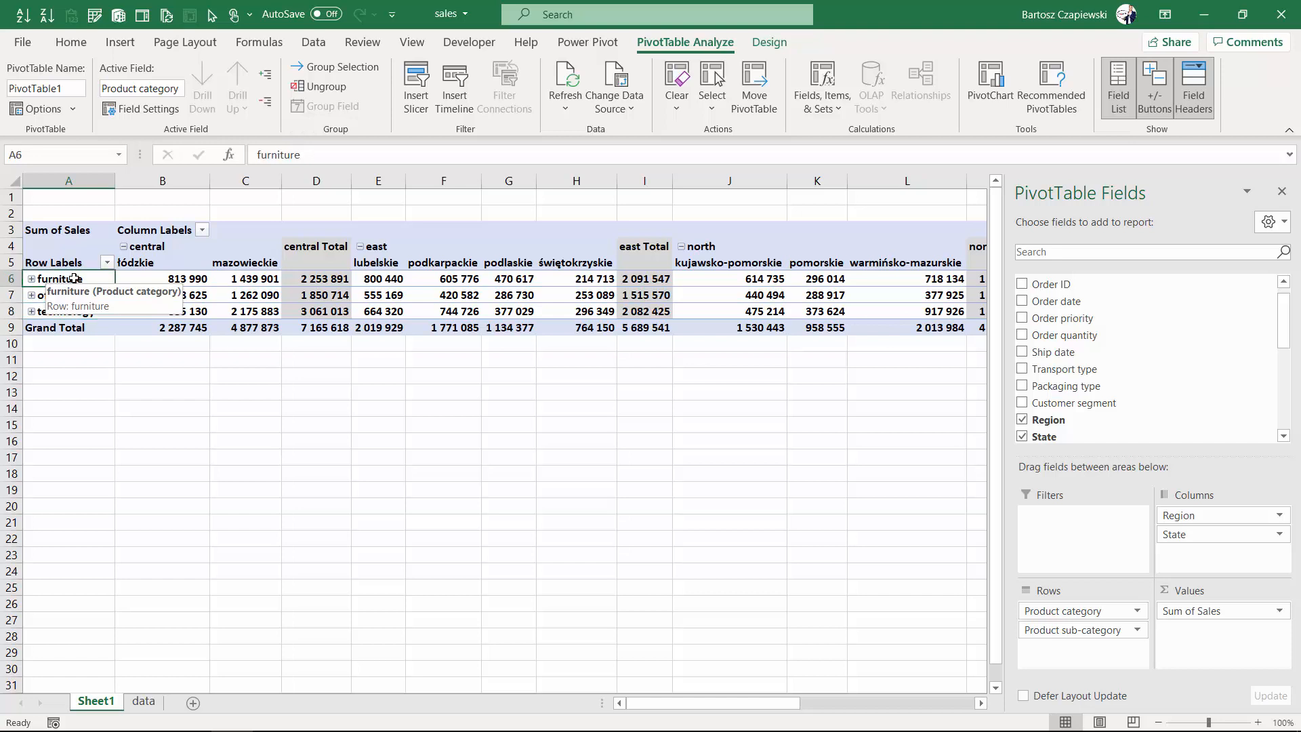
left_click(32, 279)
left_click(32, 280)
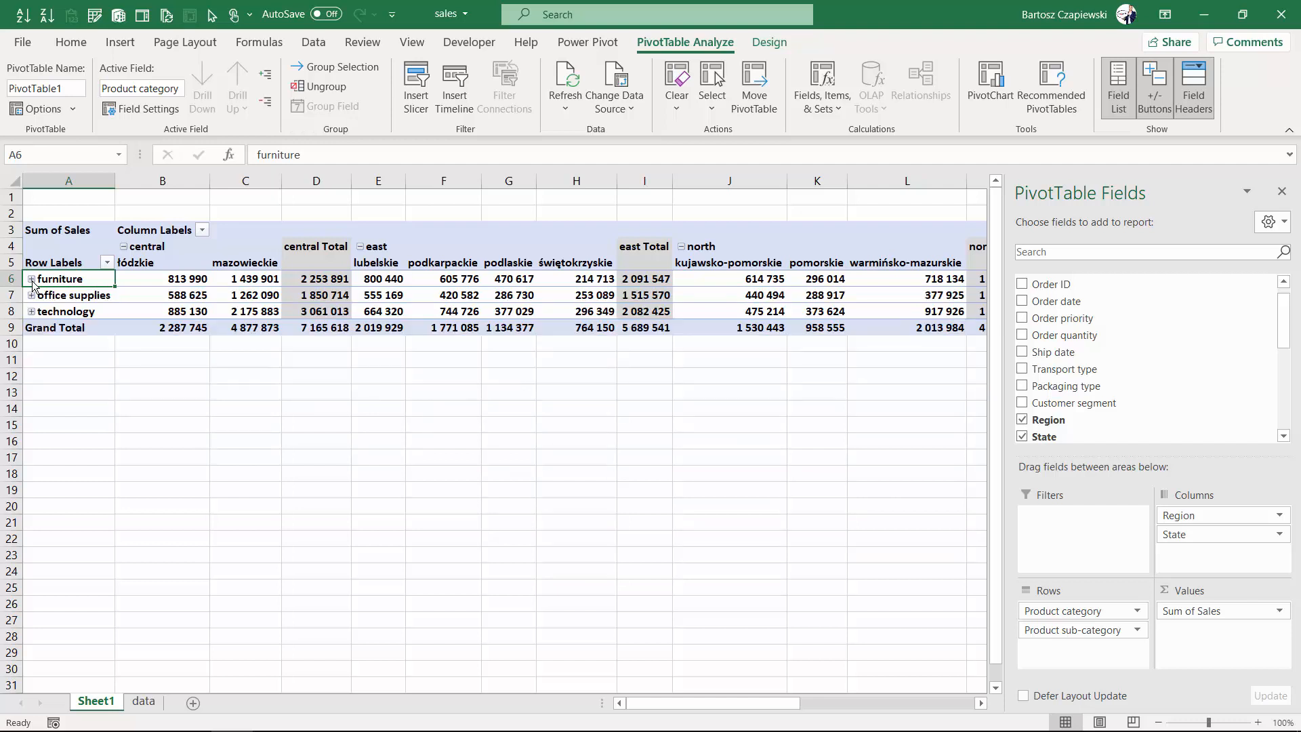
left_click(32, 279)
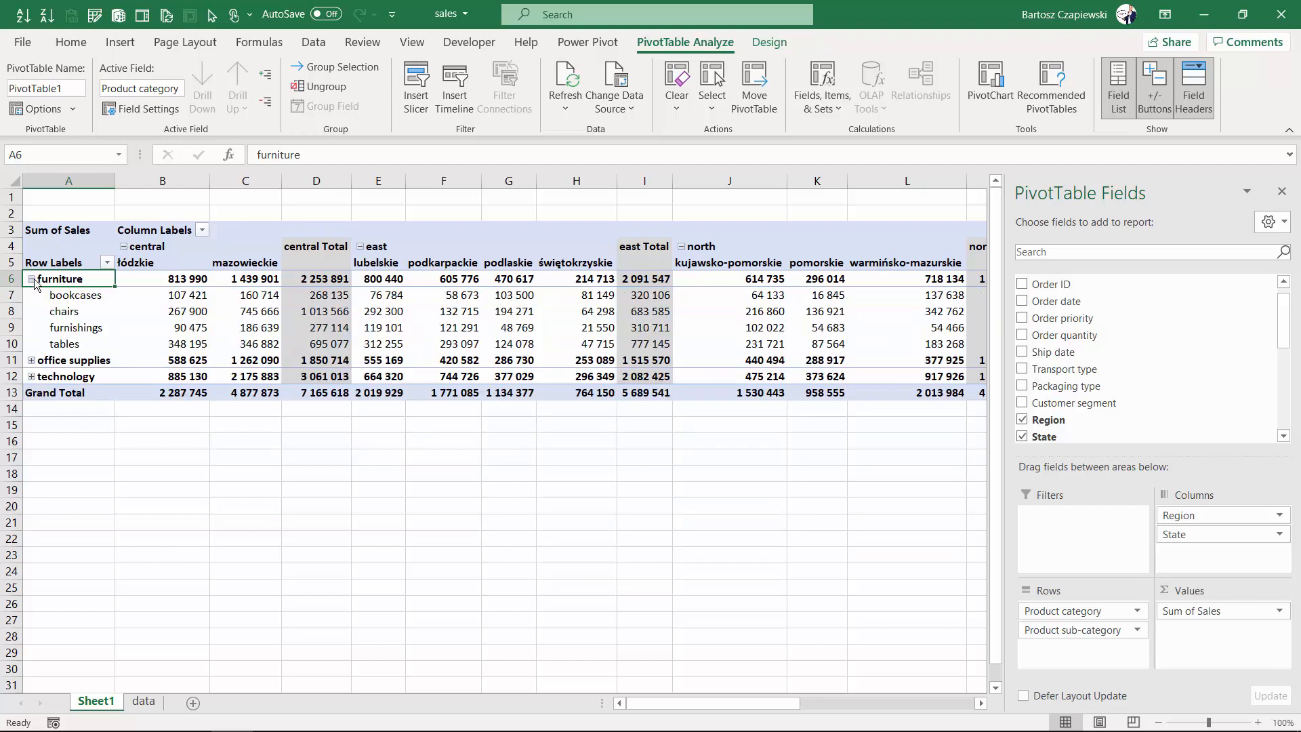
double_click(80, 279)
double_click(80, 279)
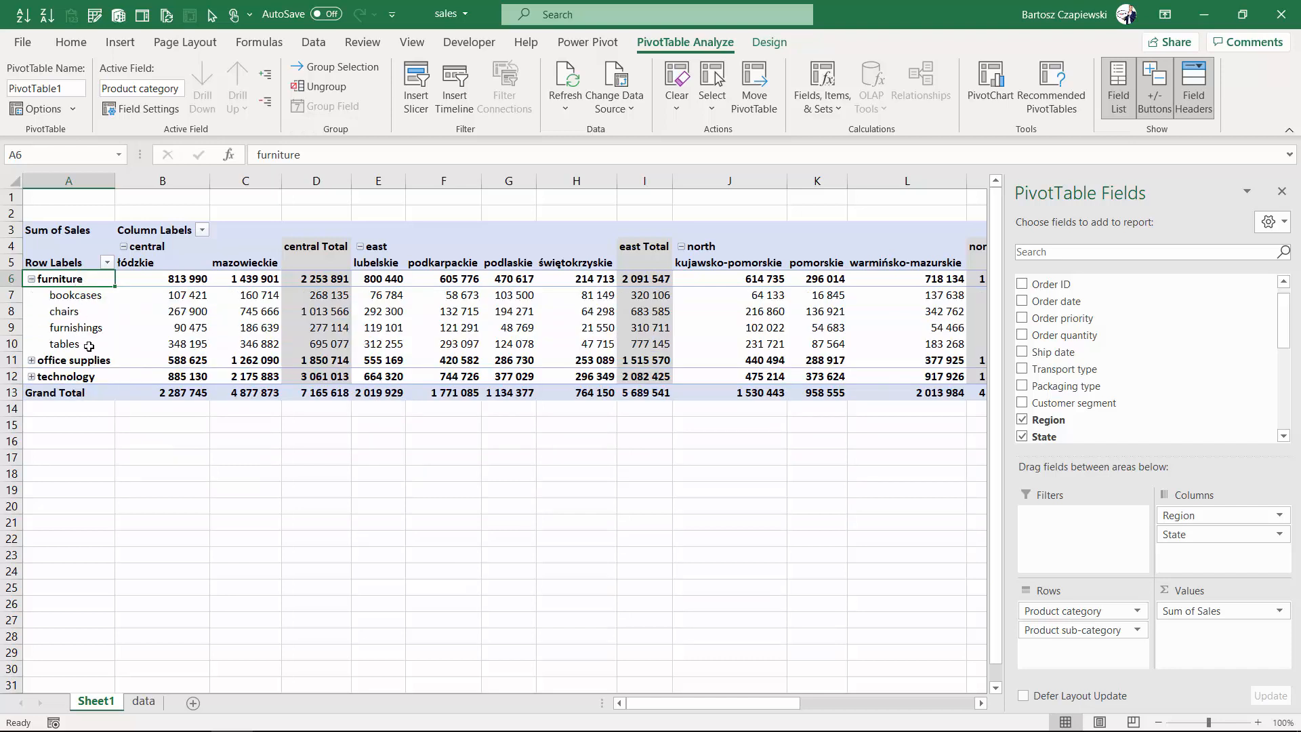
left_click(31, 279)
Expand the entire Product category field so every category shows its sub-categories
right_click(71, 279)
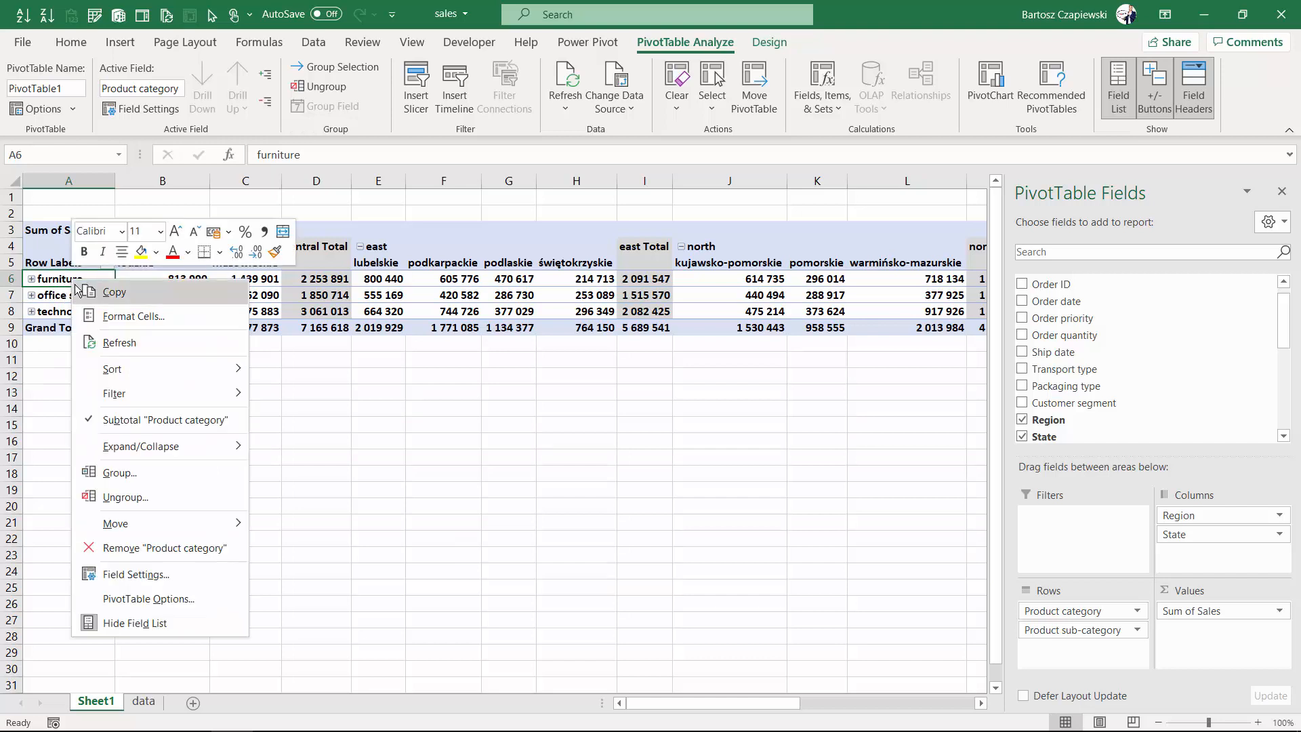
mouse_move(148, 448)
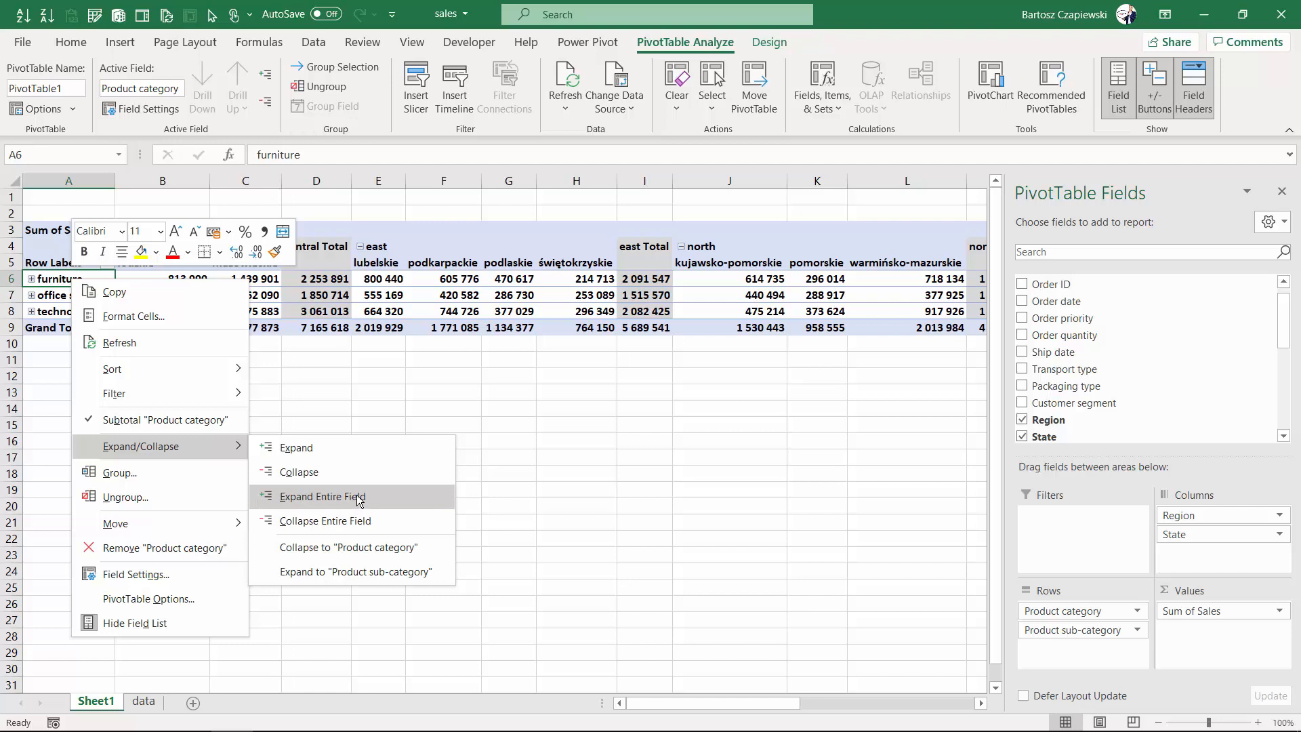
left_click(323, 496)
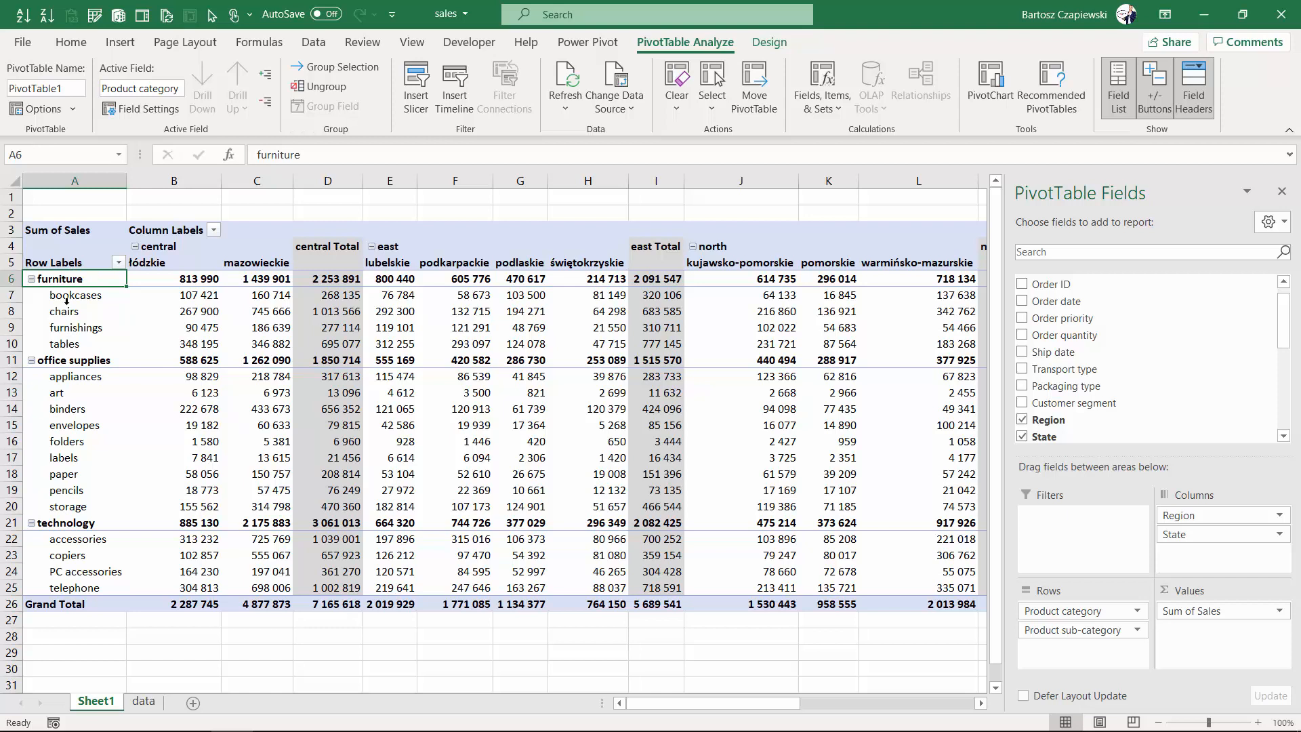
Collapse the entire Region field in the columns, then expand it again to the state level
left_click(168, 247)
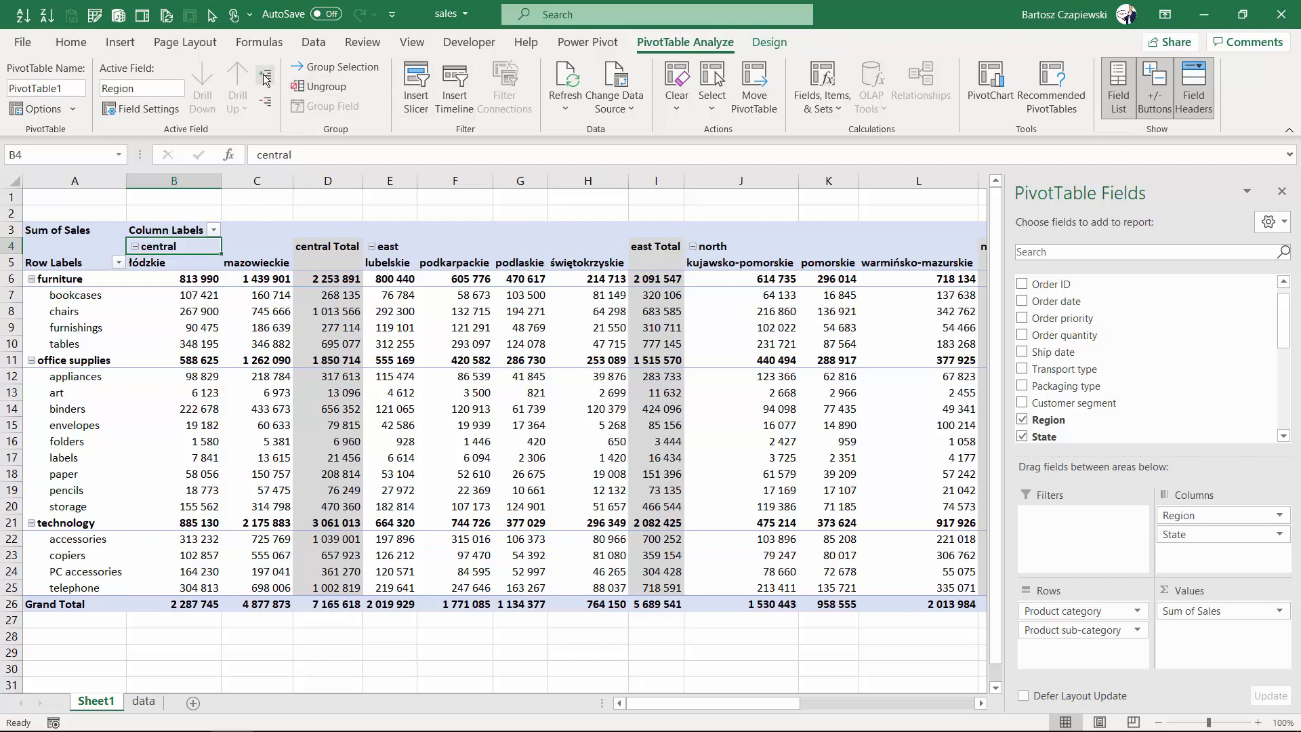
left_click(265, 102)
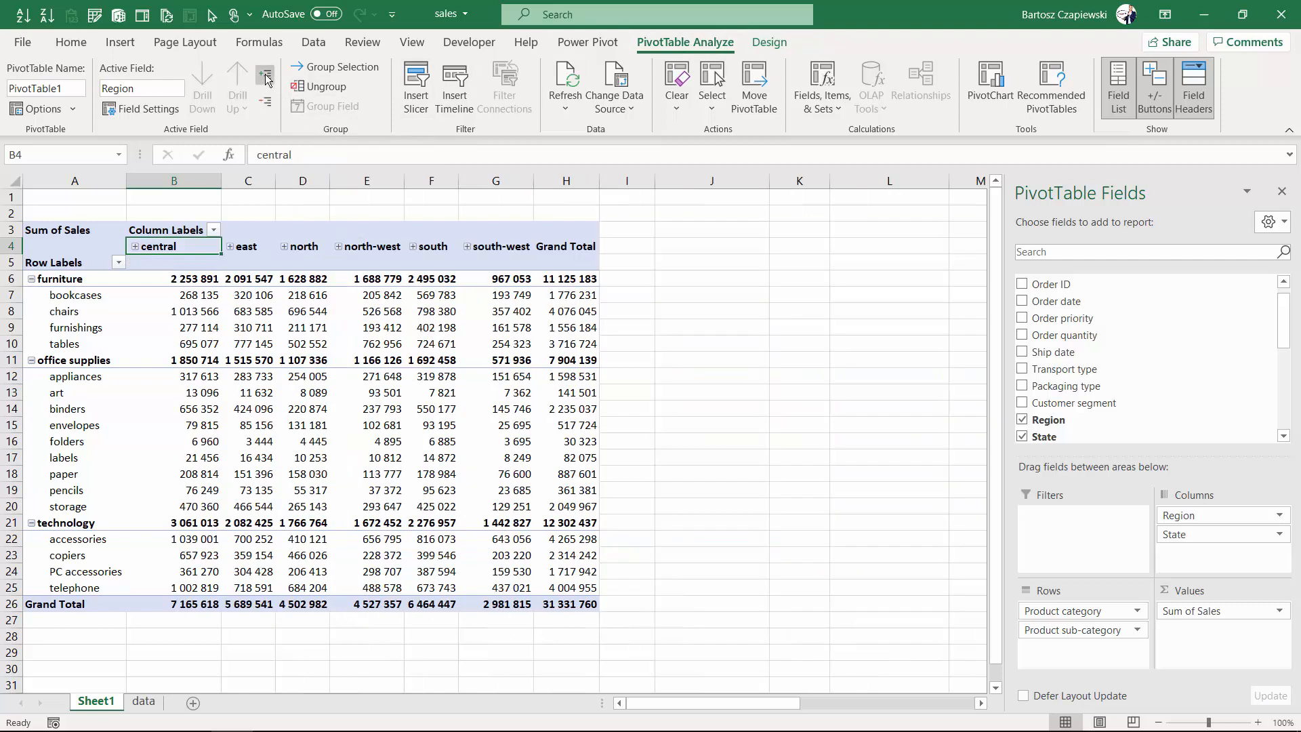
left_click(264, 75)
left_click(174, 282)
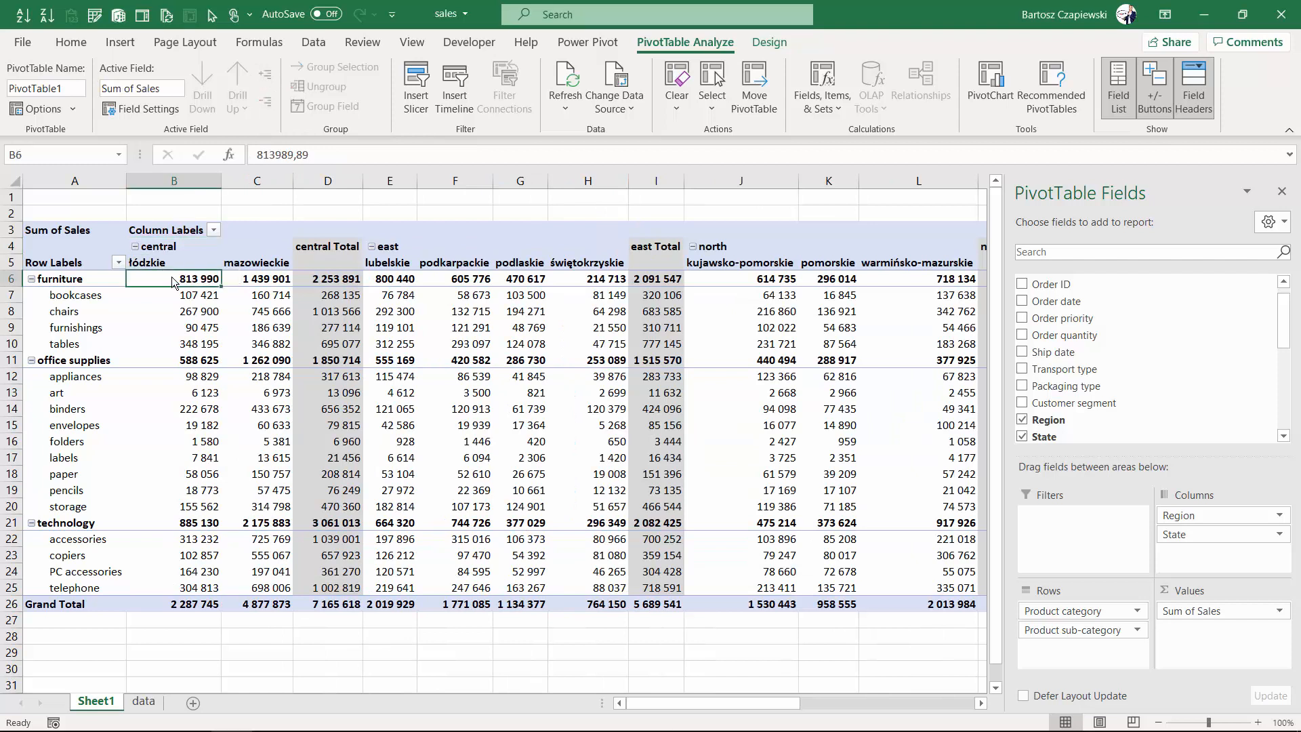
mouse_move(175, 282)
Turn off the PivotTable's grand totals for both rows and columns
left_click(72, 605)
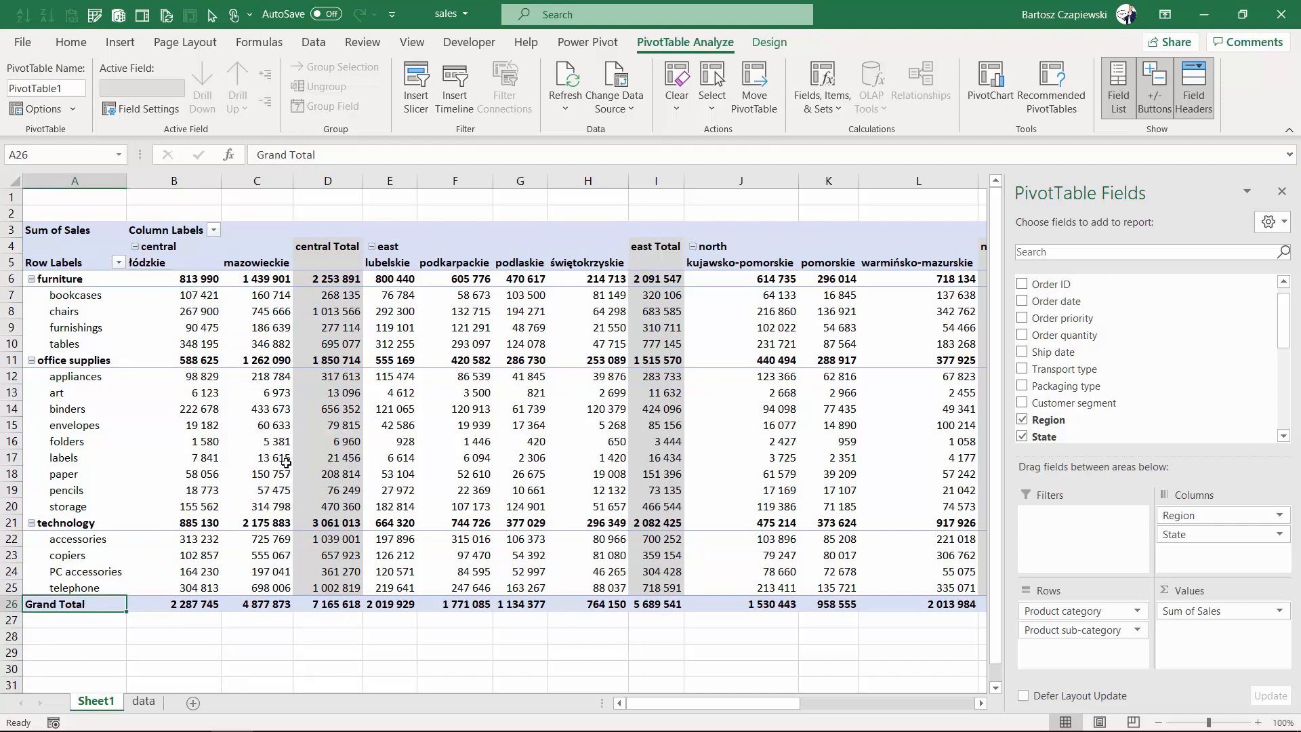
left_click(768, 44)
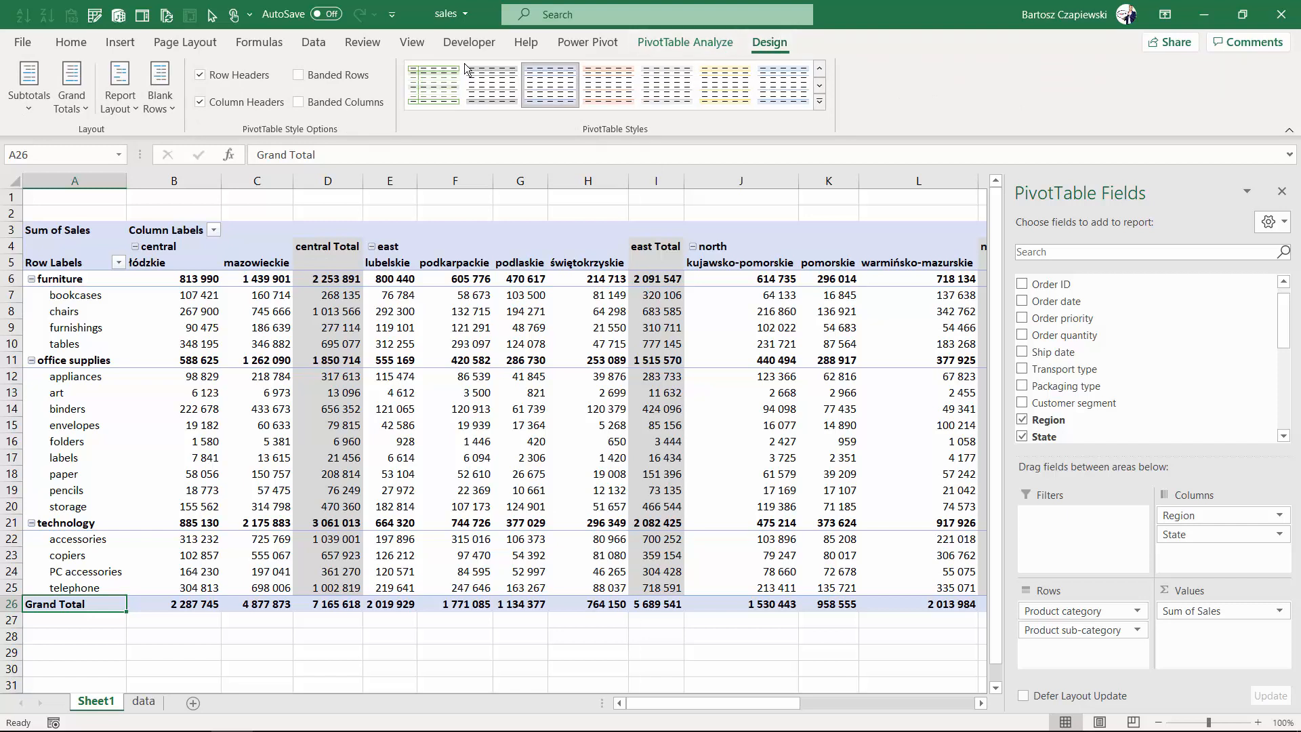
left_click(77, 110)
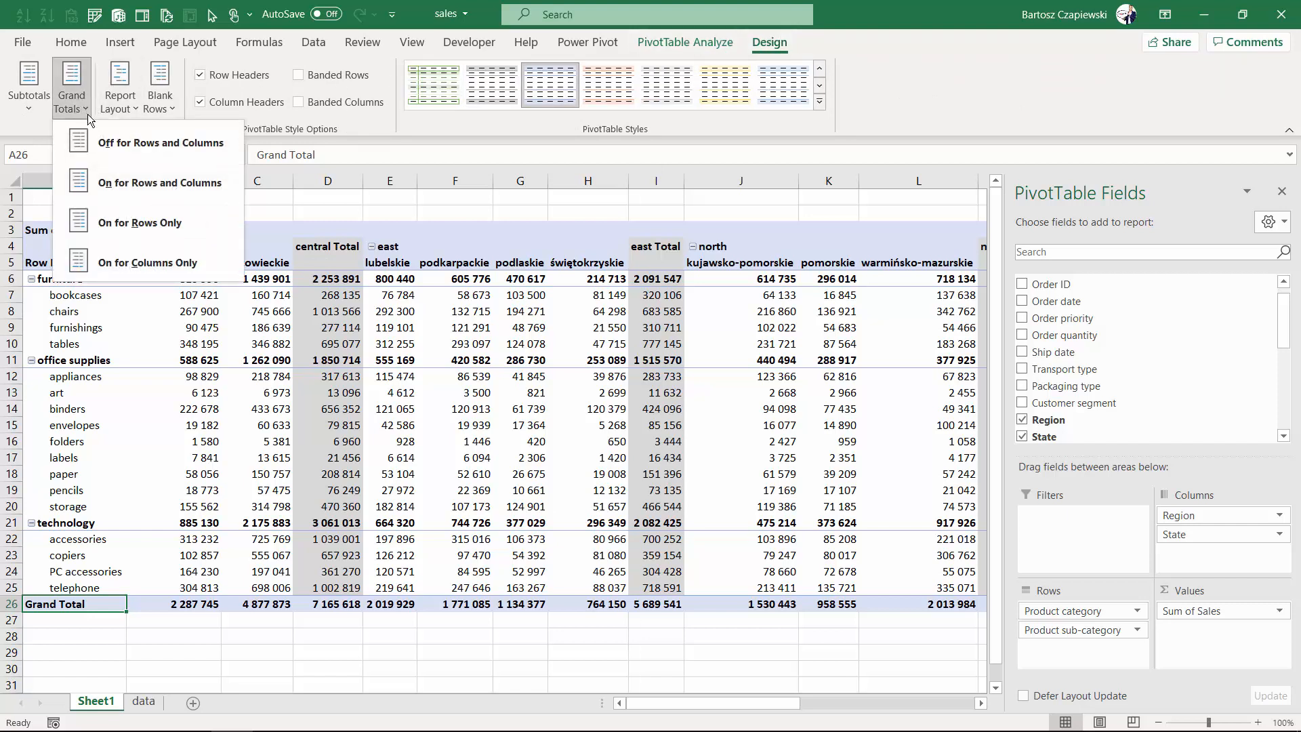
left_click(139, 145)
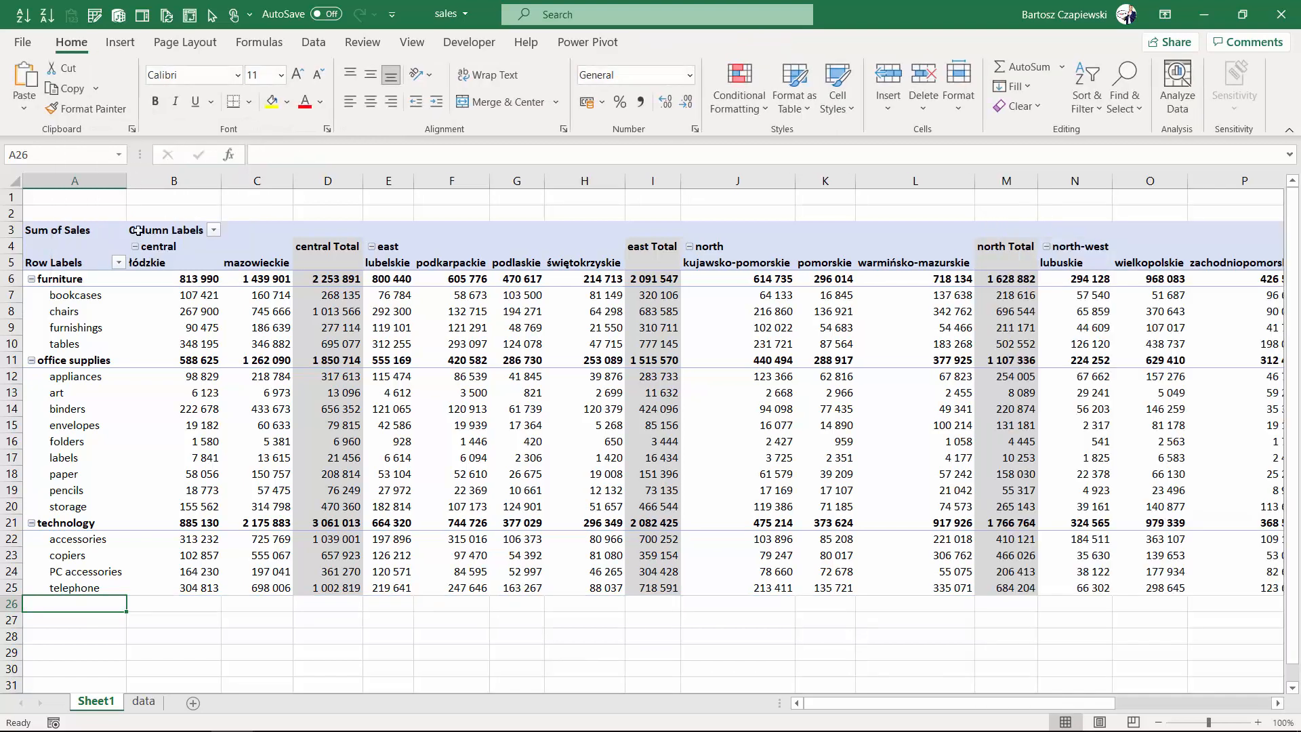
left_click(155, 333)
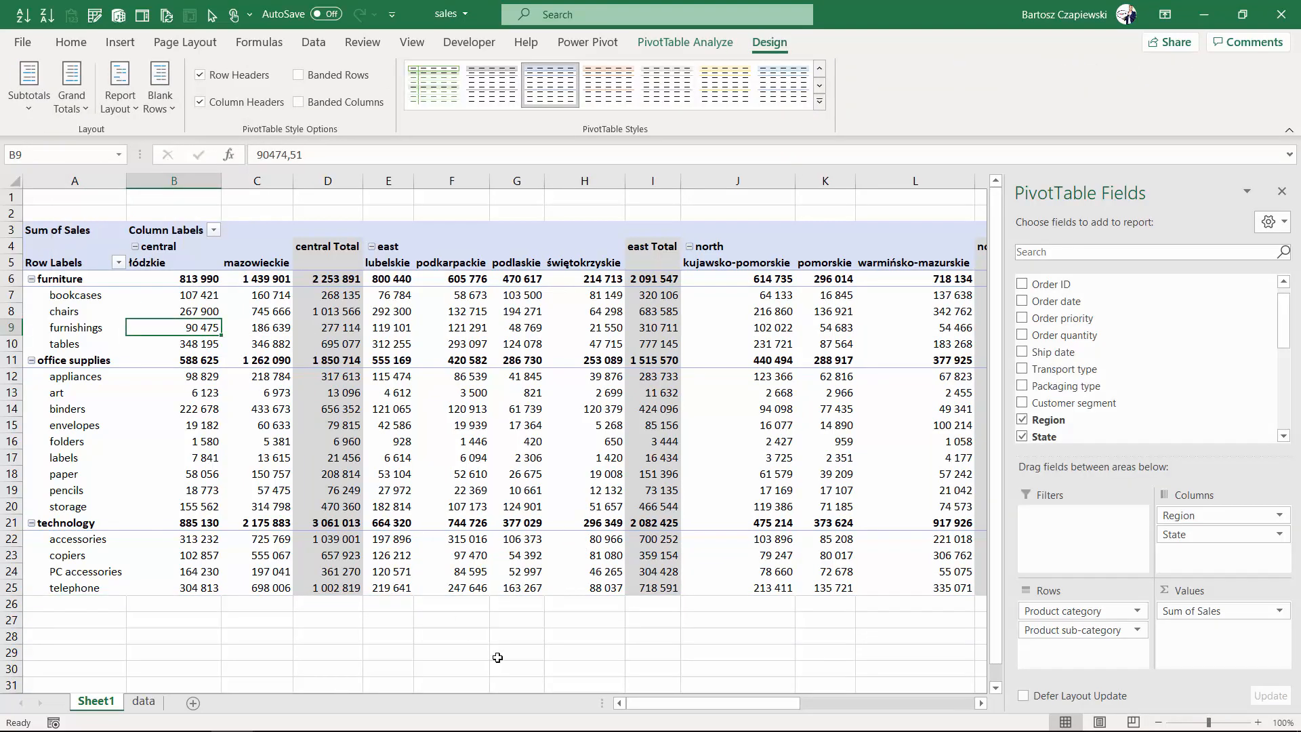
mouse_move(661, 710)
left_mouse_down()
mouse_move(677, 710)
mouse_move(661, 709)
left_mouse_up()
Turn on the PivotTable's grand totals for rows only
left_click(149, 264)
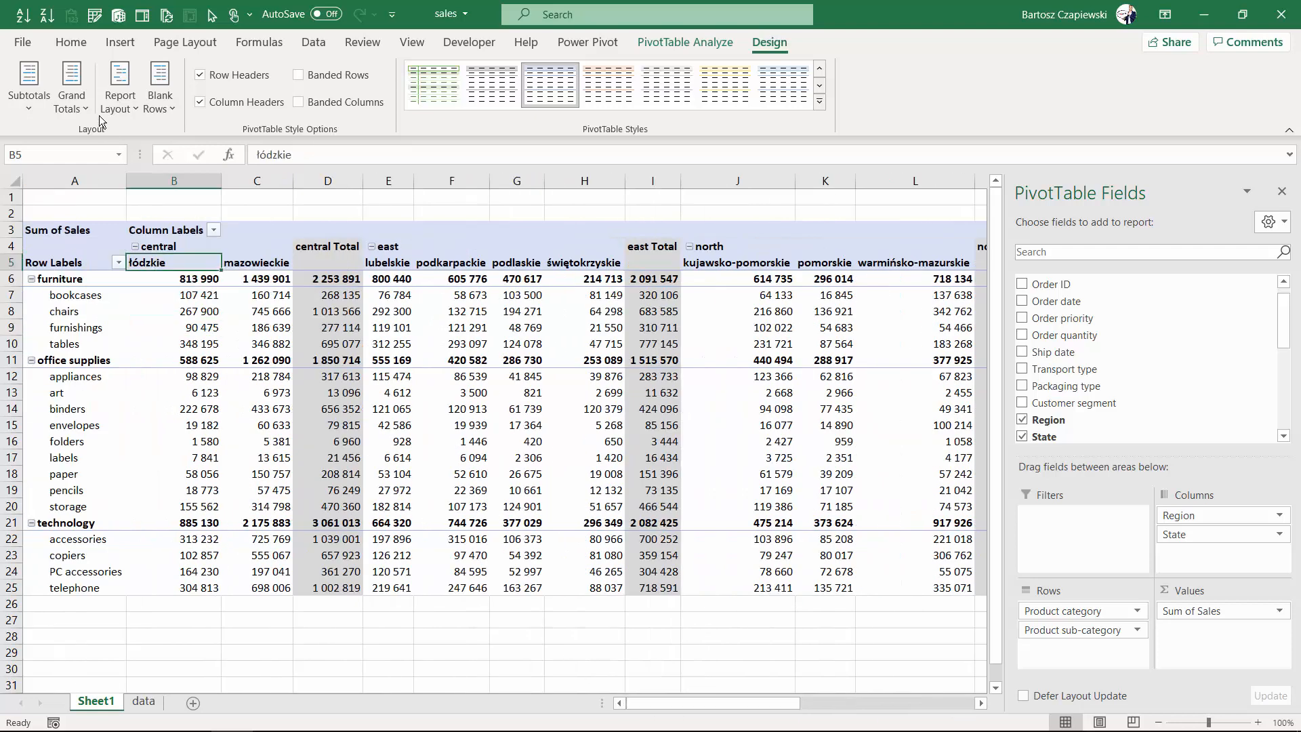
left_click(74, 107)
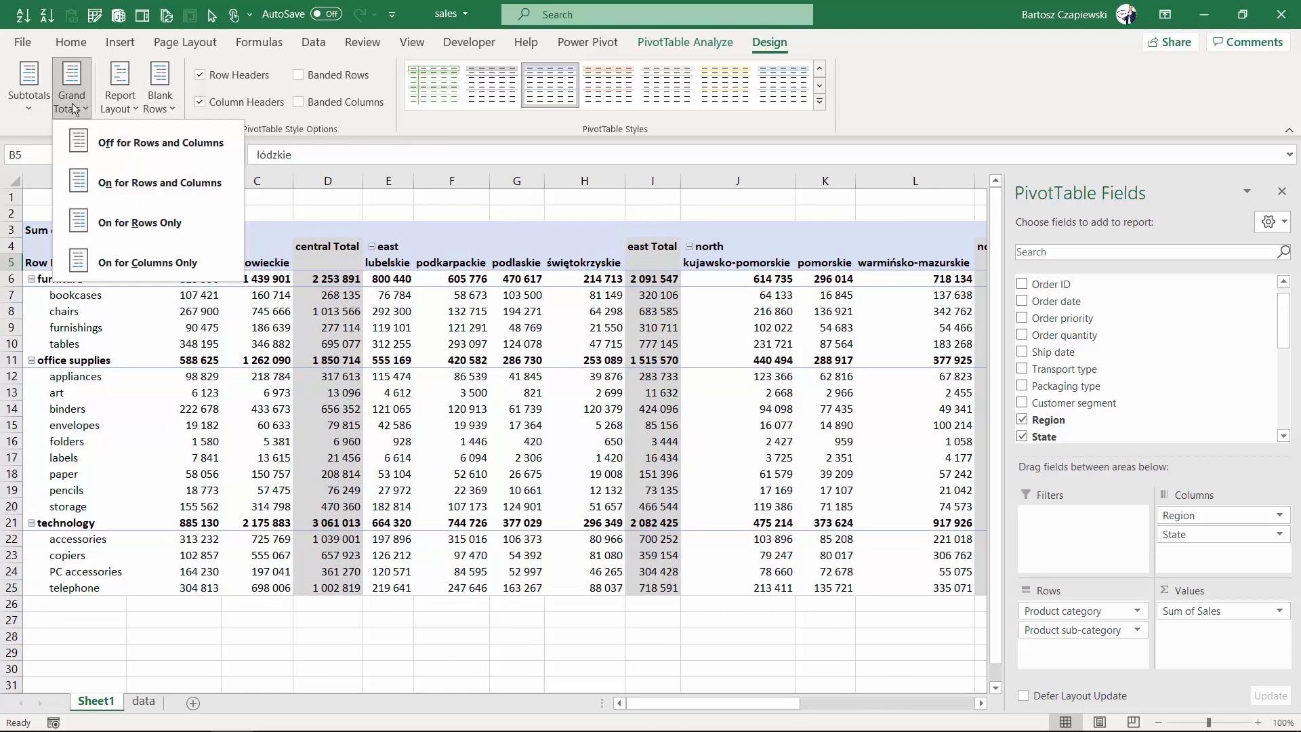
left_click(132, 228)
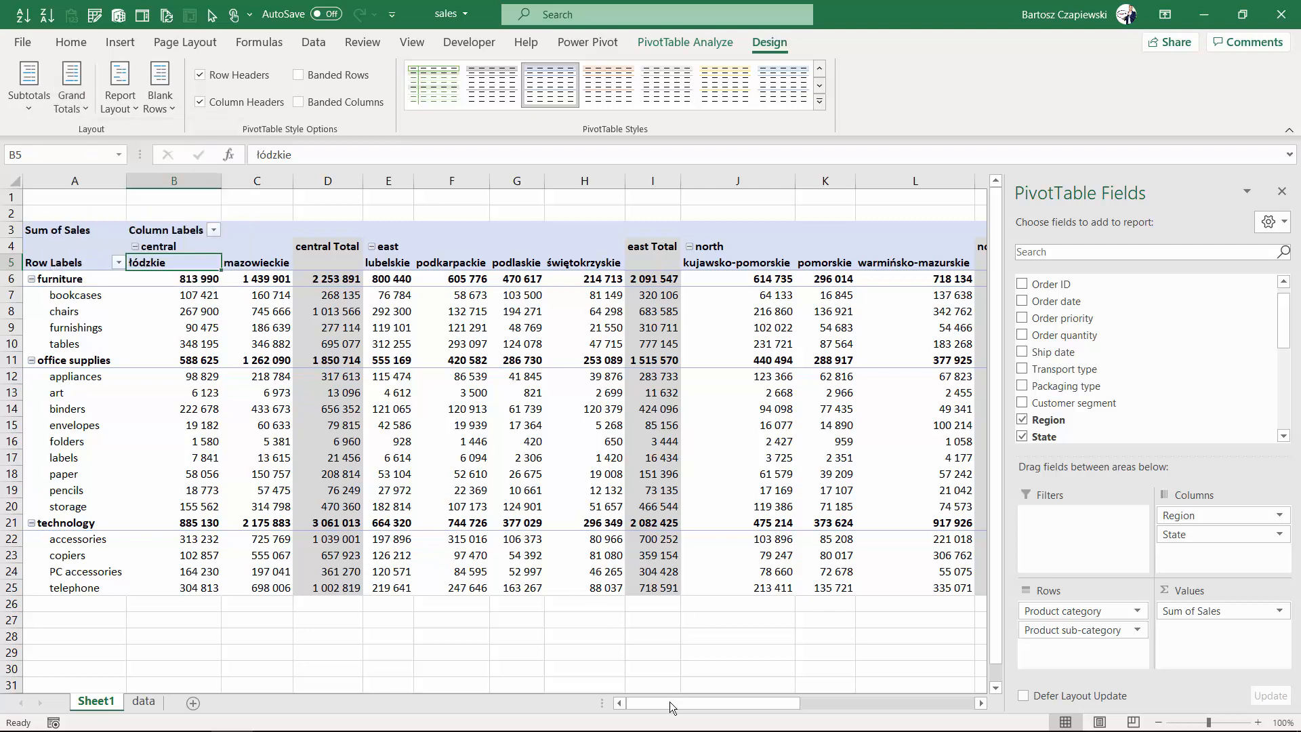
left_click_drag(668, 702, 105, 168)
Switch the PivotTable's grand totals to columns only
left_click(120, 95)
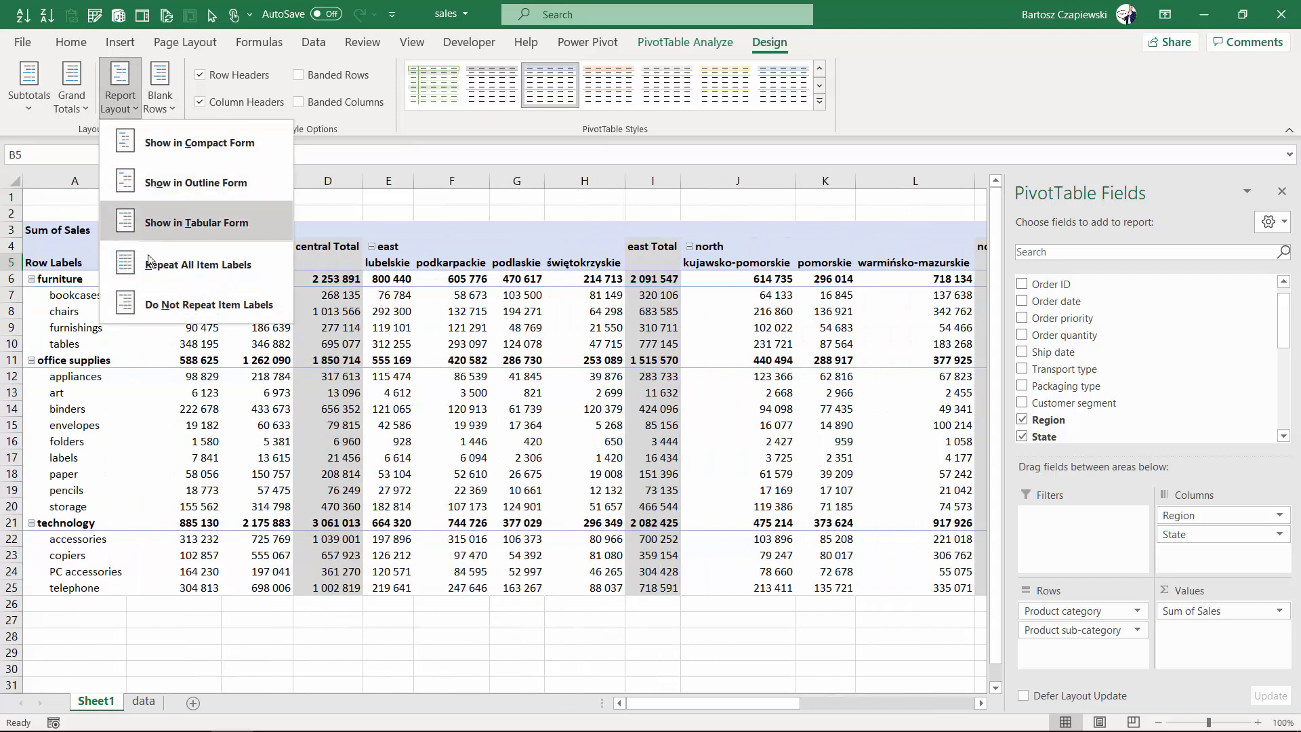
left_click(80, 108)
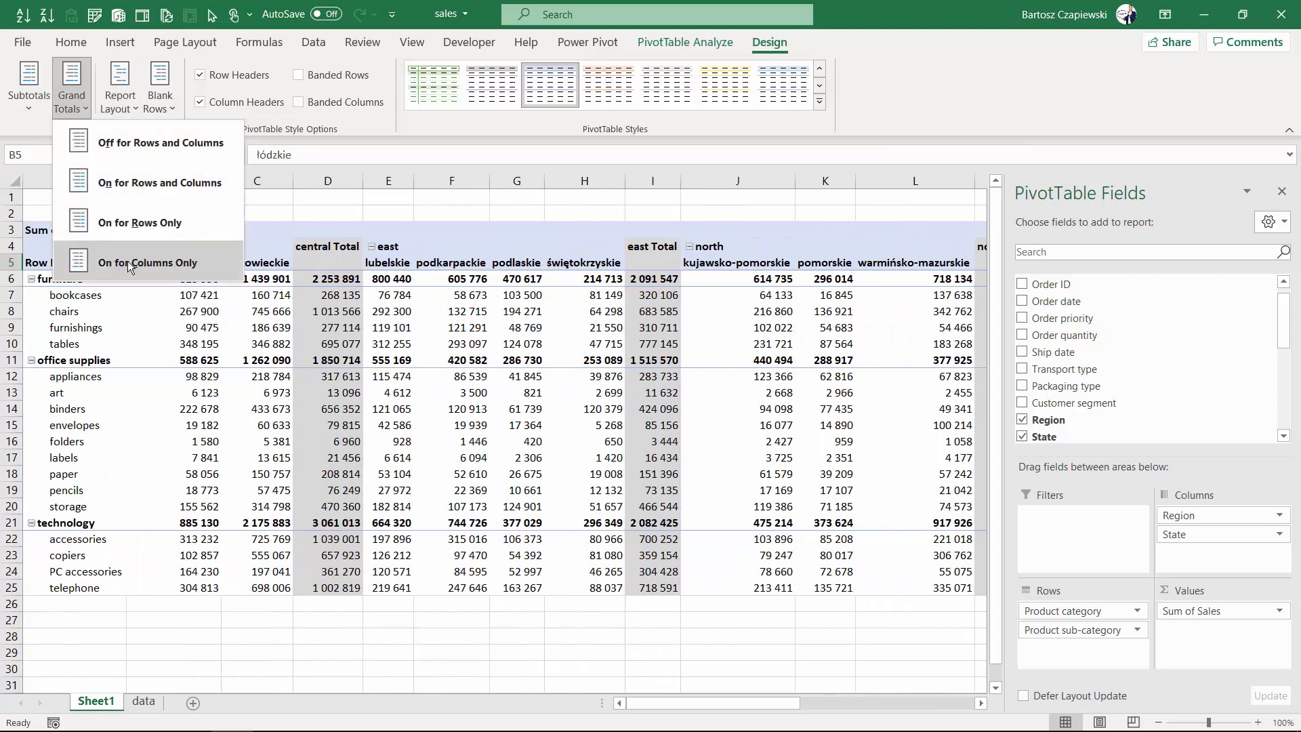
left_click(126, 263)
Turn on the PivotTable's grand totals for both rows and columns
left_click(72, 101)
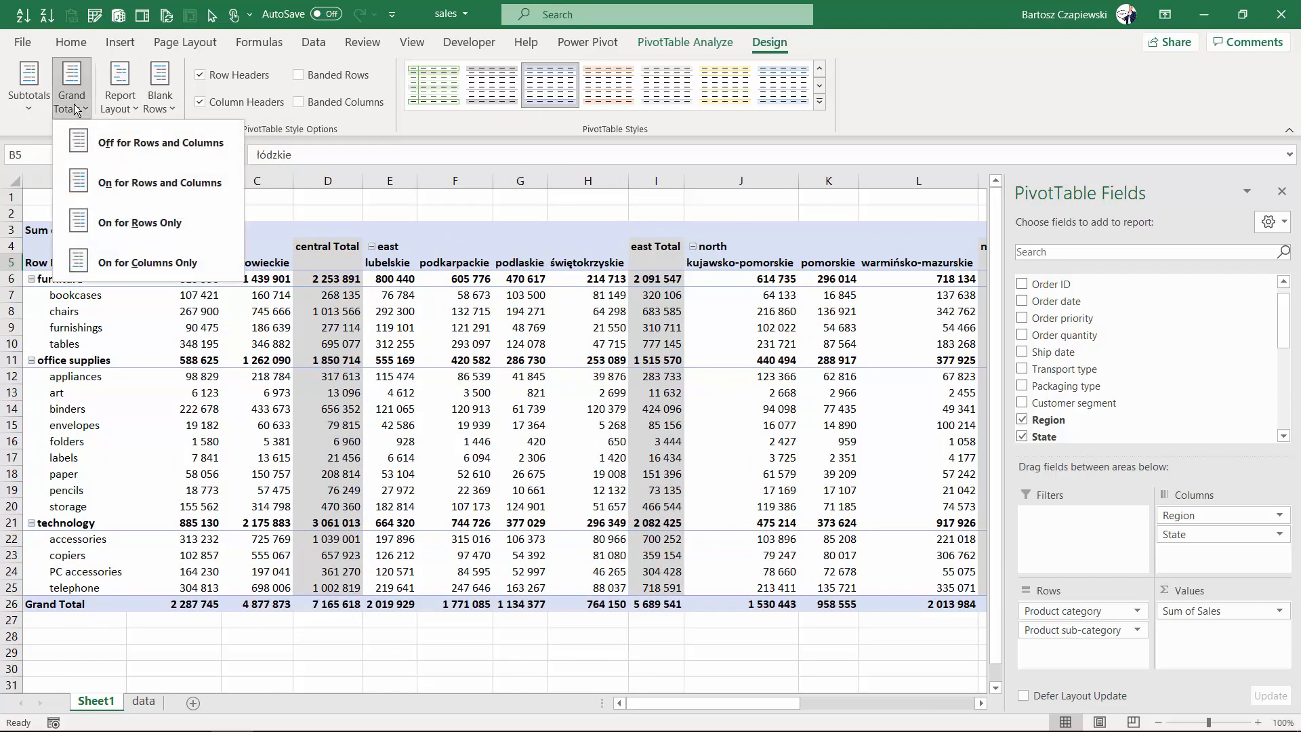
left_click(131, 182)
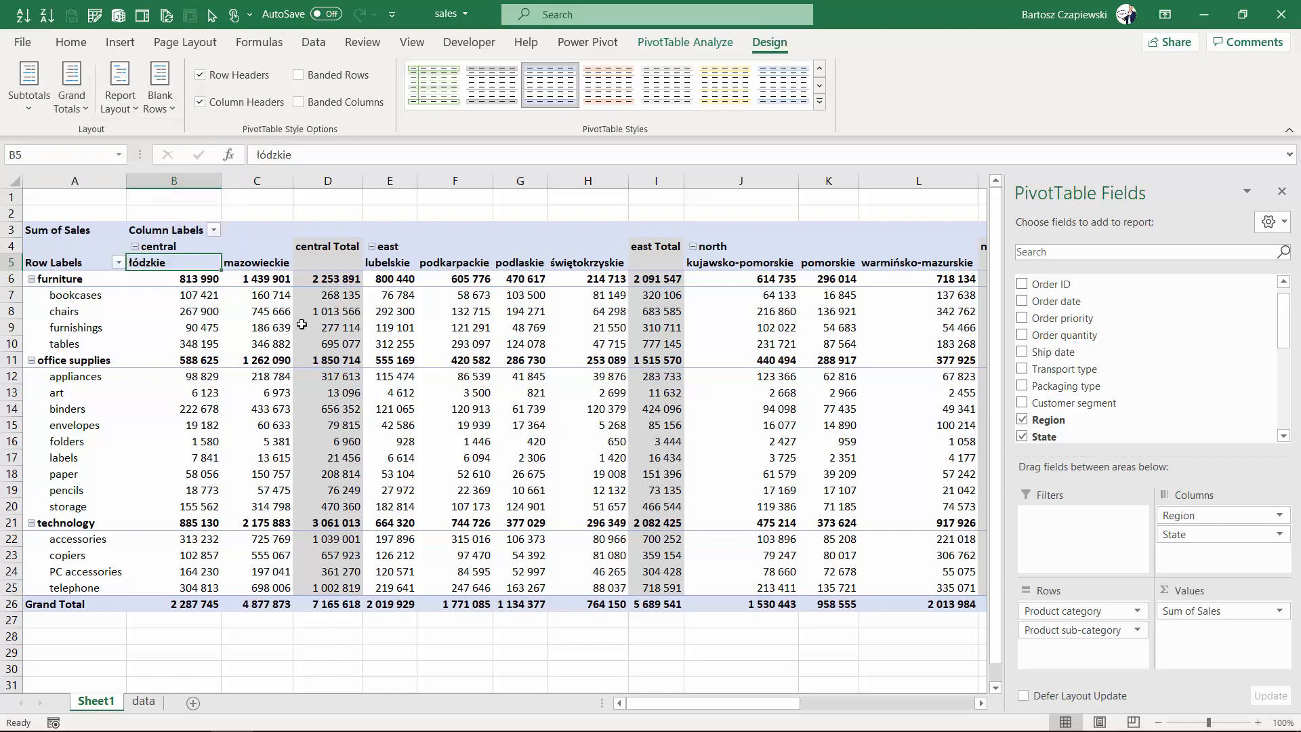
mouse_move(644, 703)
left_mouse_down()
mouse_move(668, 702)
mouse_move(644, 703)
left_mouse_up()
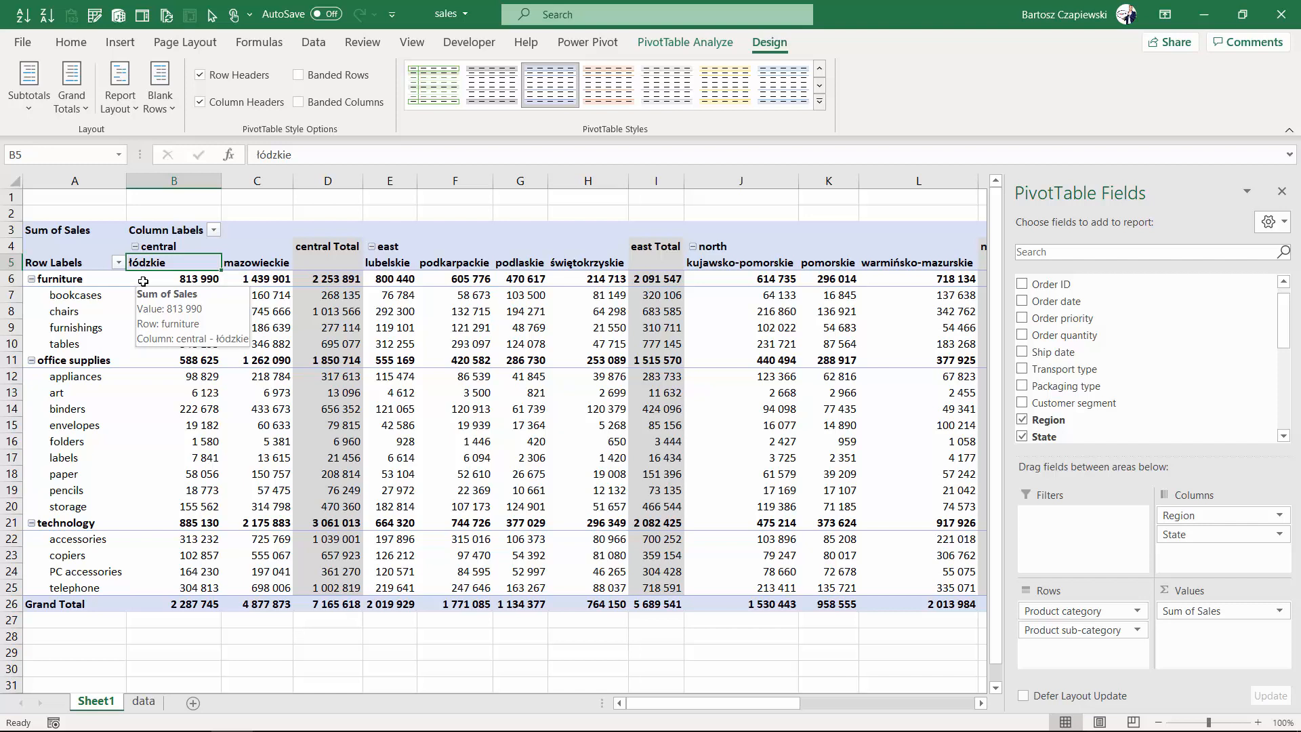
Hide all subtotals for the product categories and regions in the PivotTable
left_click(71, 278)
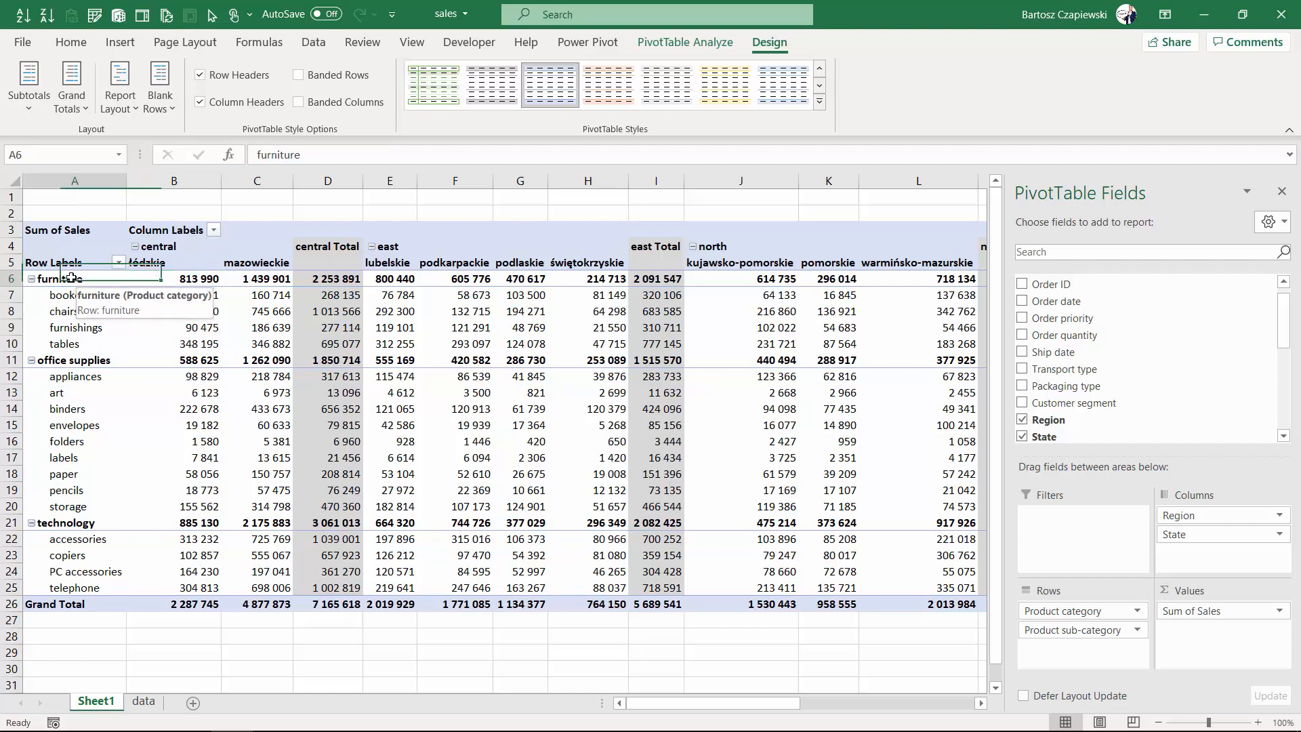
left_click(80, 359)
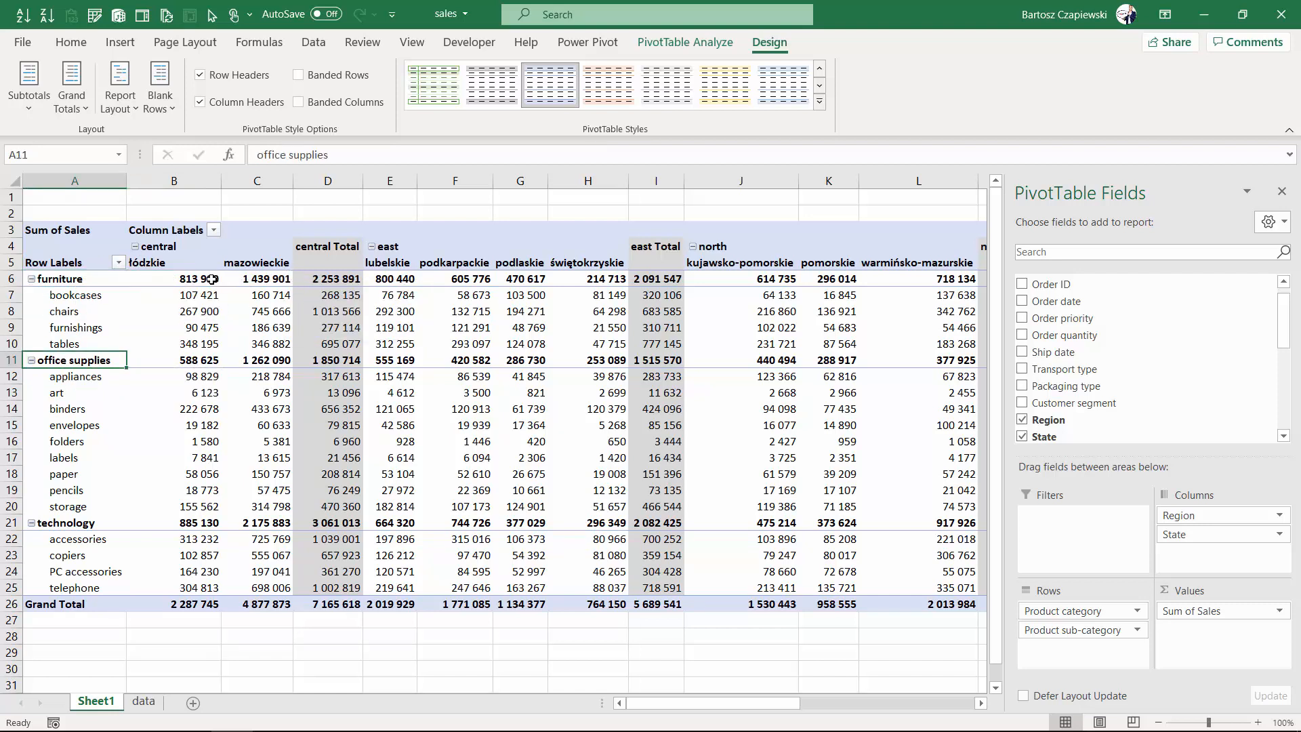
mouse_move(212, 278)
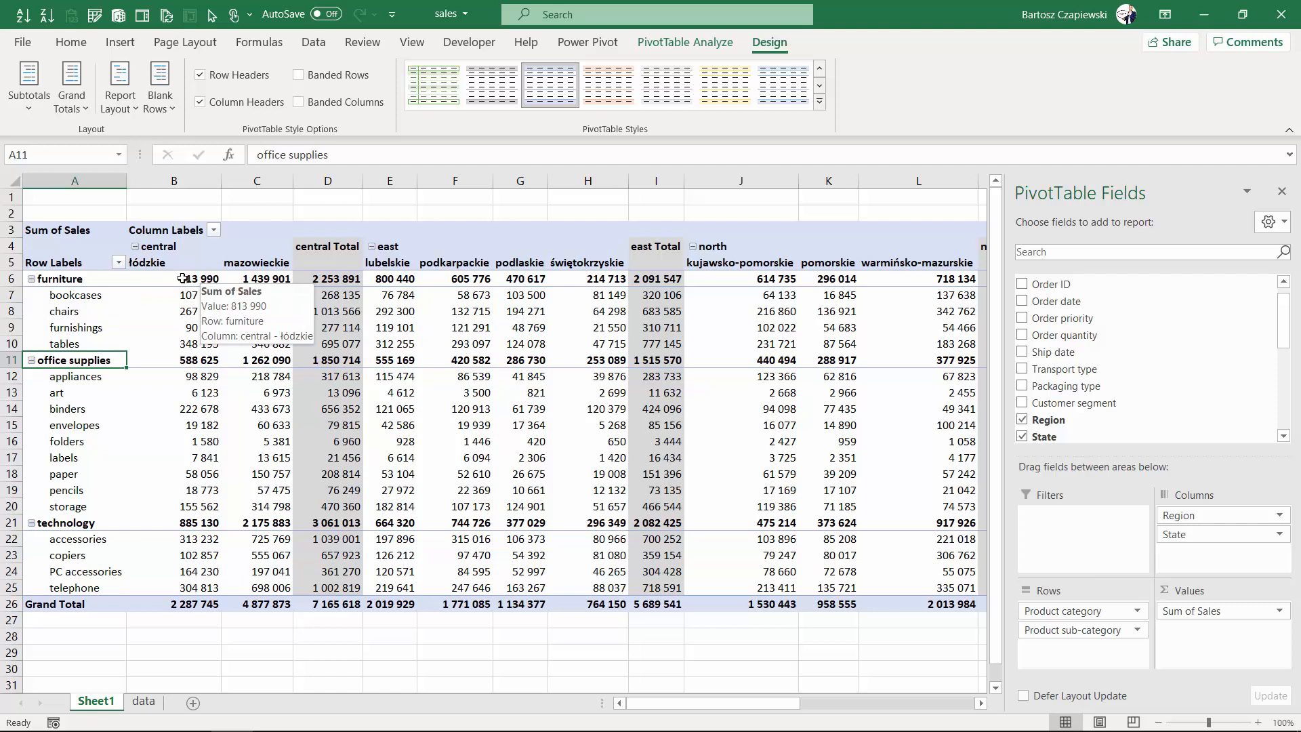
left_click(178, 279)
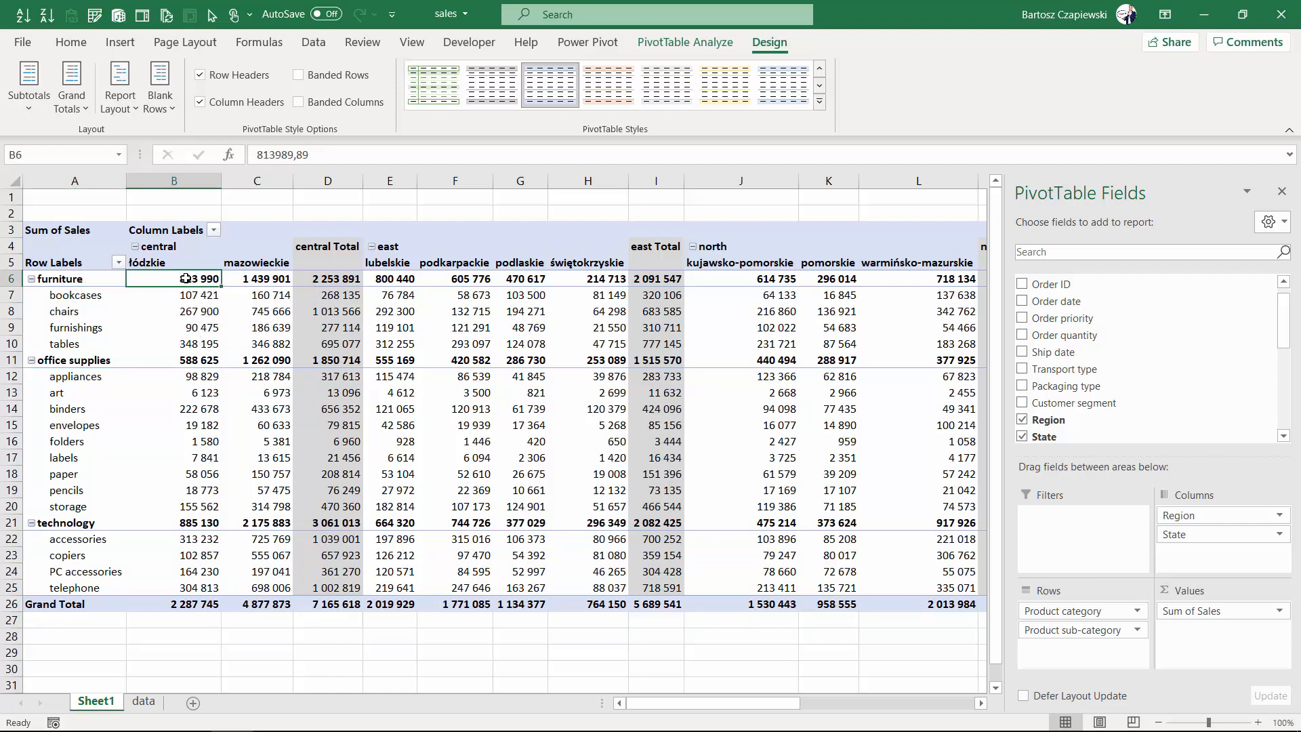
left_click(26, 104)
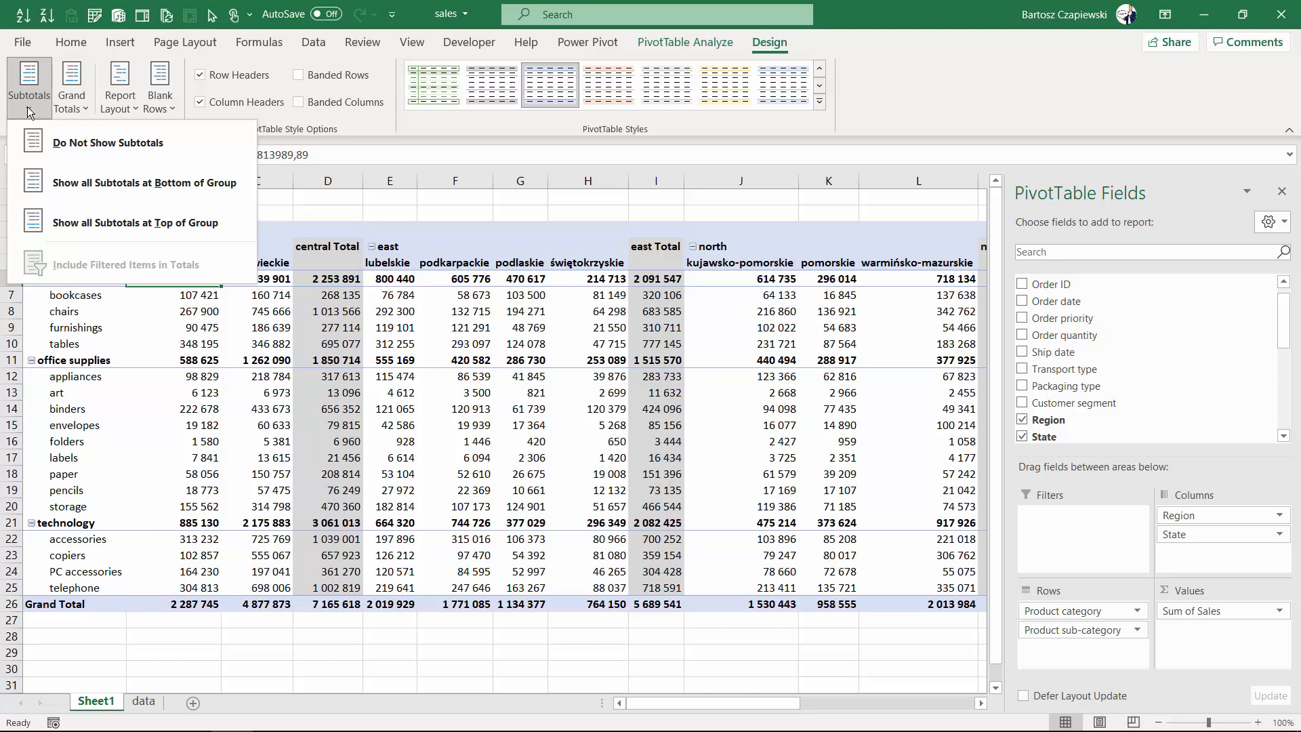
left_click(119, 145)
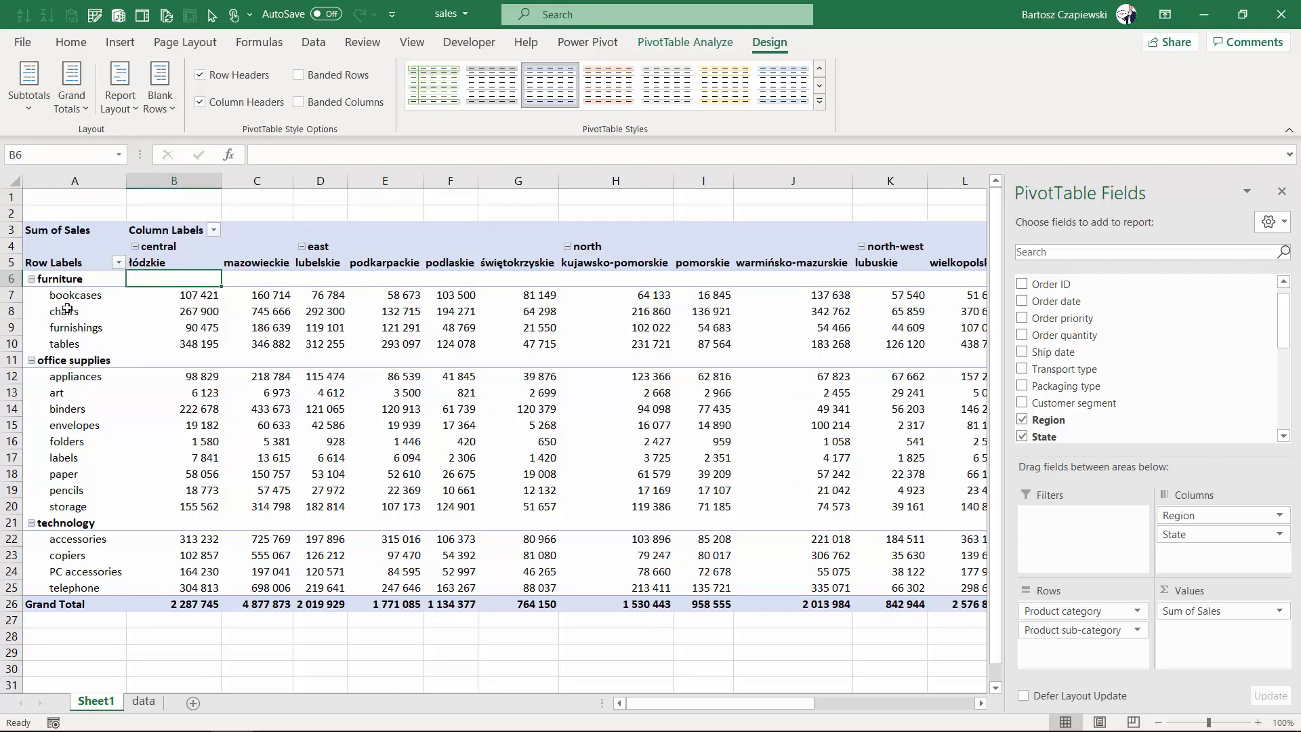
Show all PivotTable subtotals at the bottom of each group, then move them to the top of the group
left_click(28, 86)
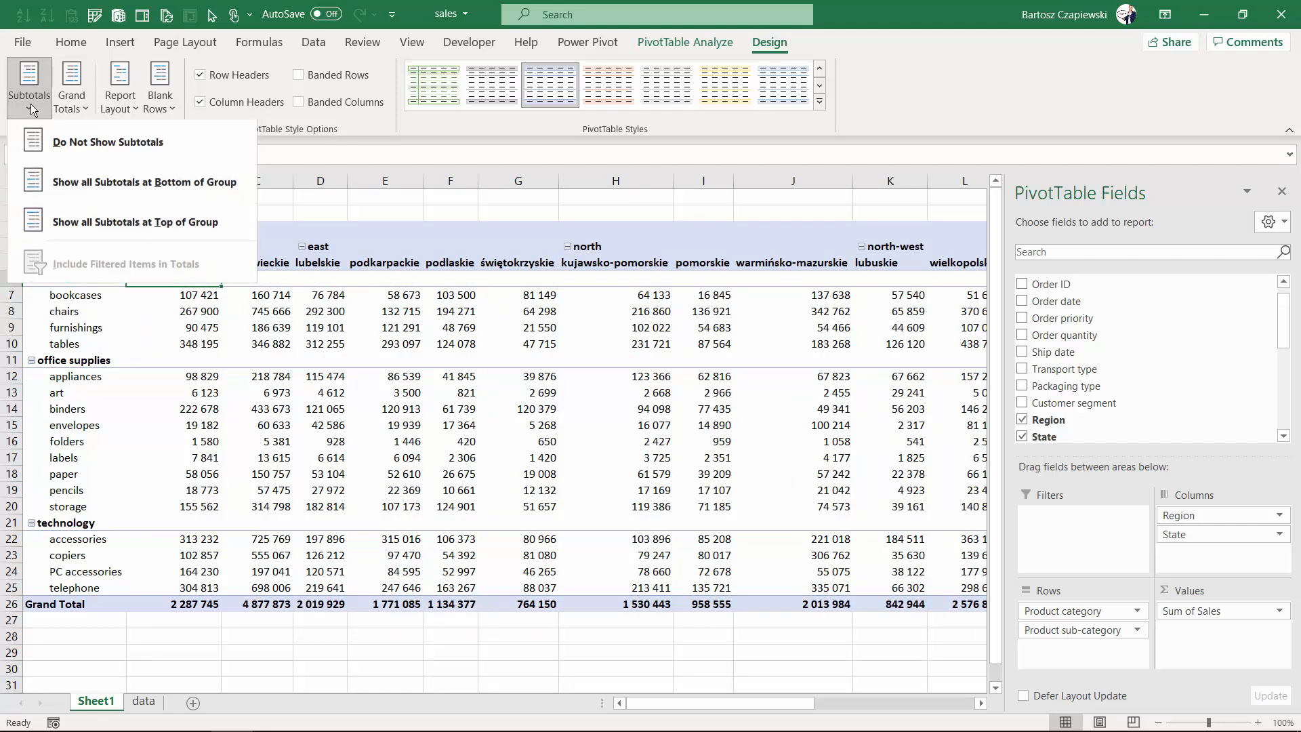
left_click(104, 184)
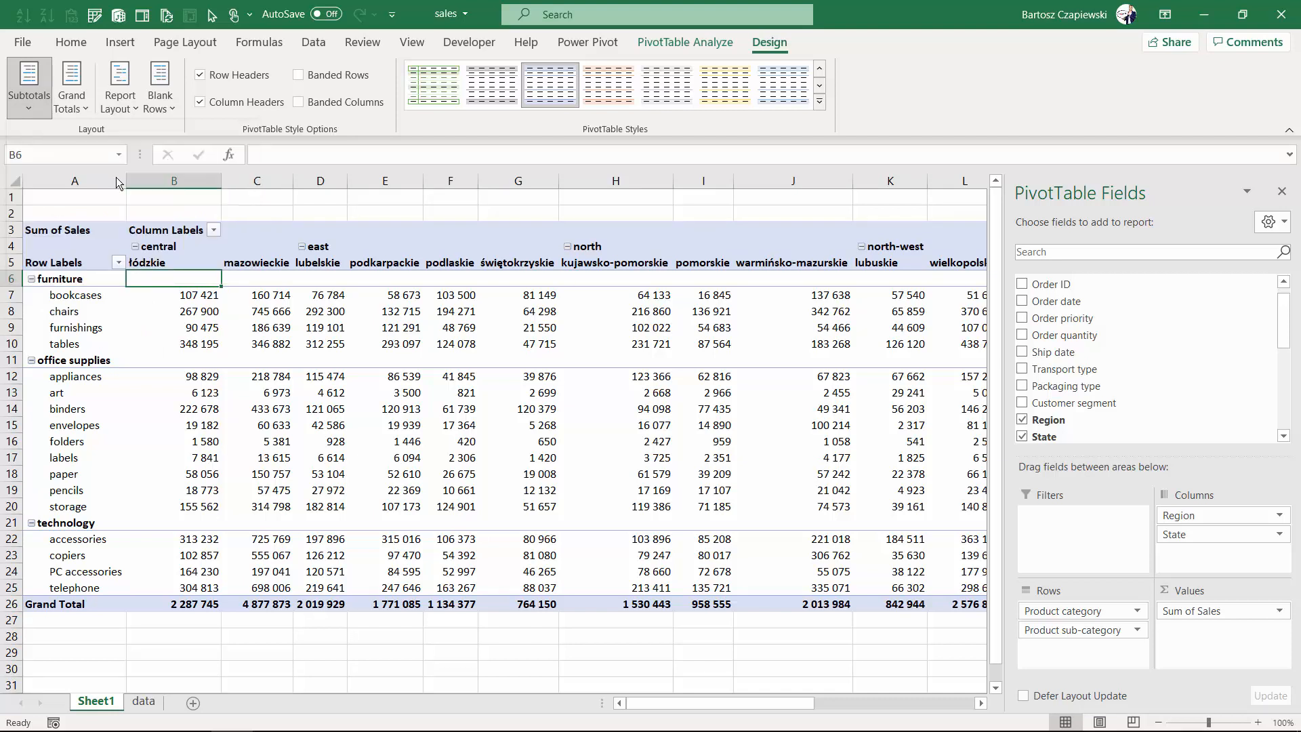
left_click(34, 104)
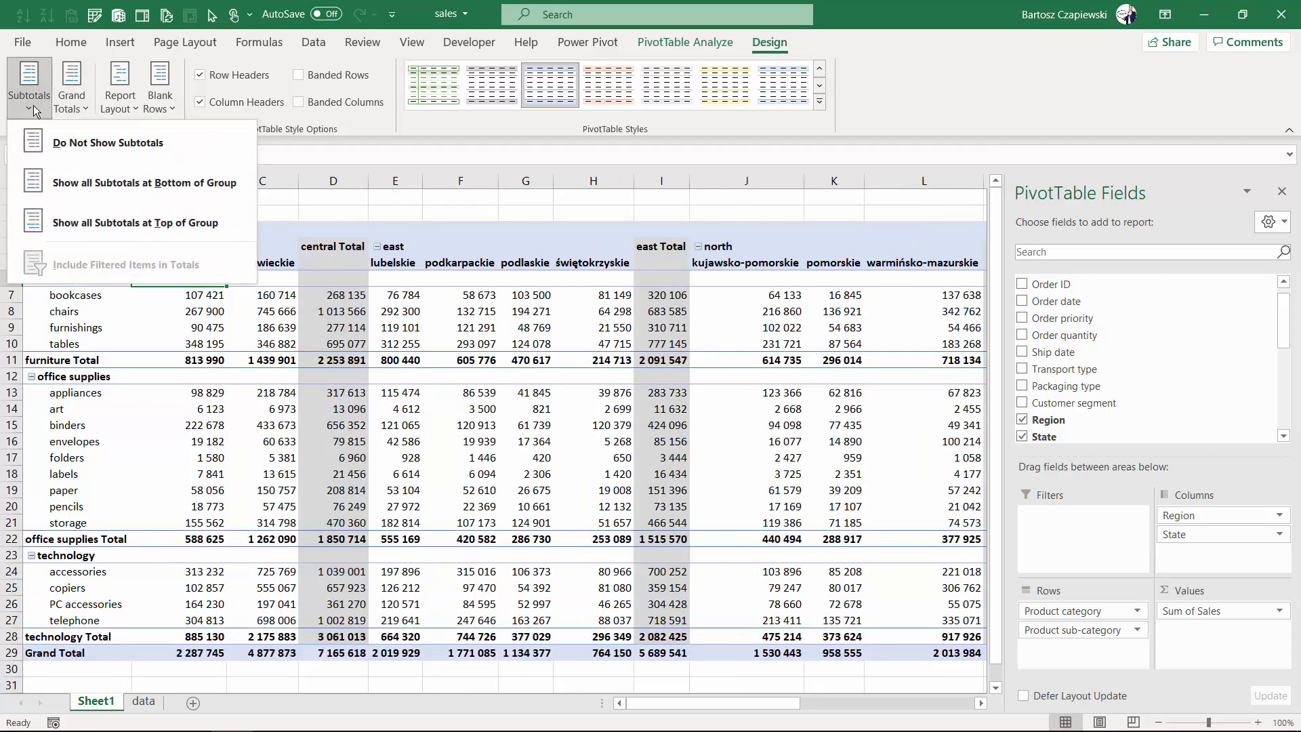
left_click(96, 221)
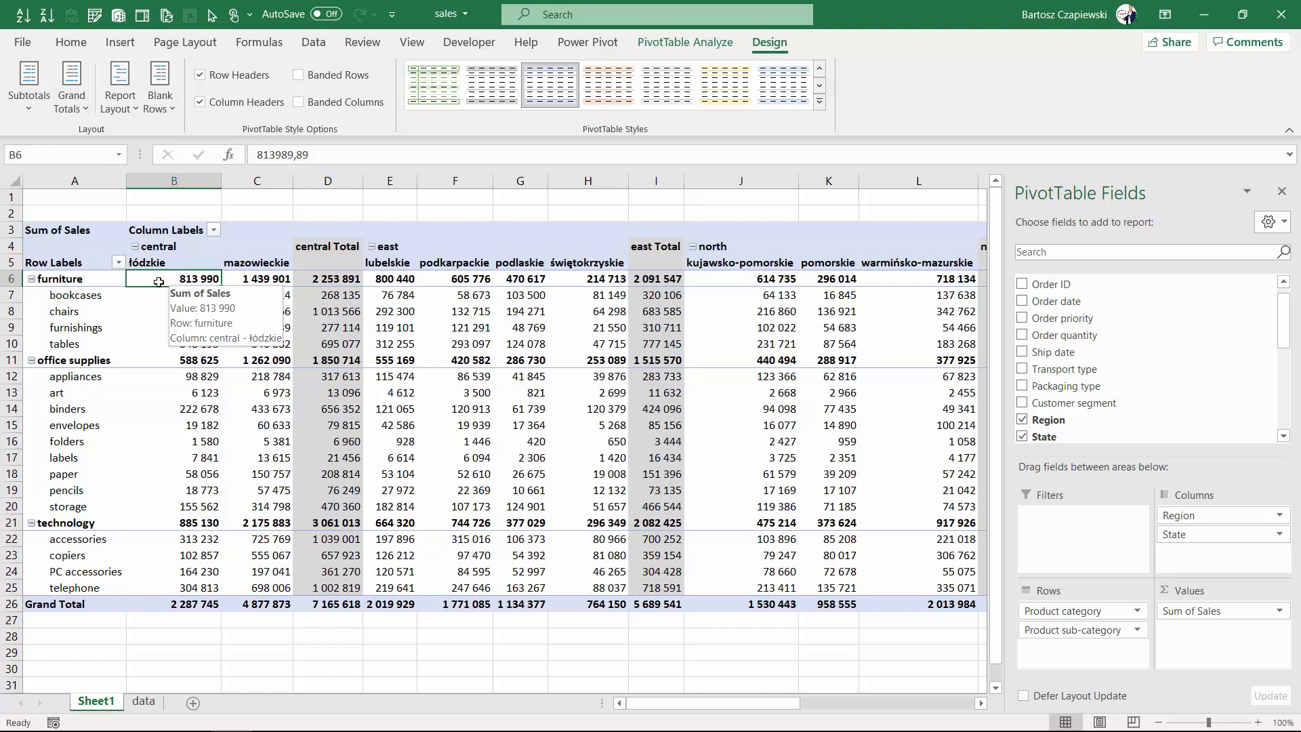
Turn off all PivotTable subtotals and restore them only for the Region field
left_click(27, 107)
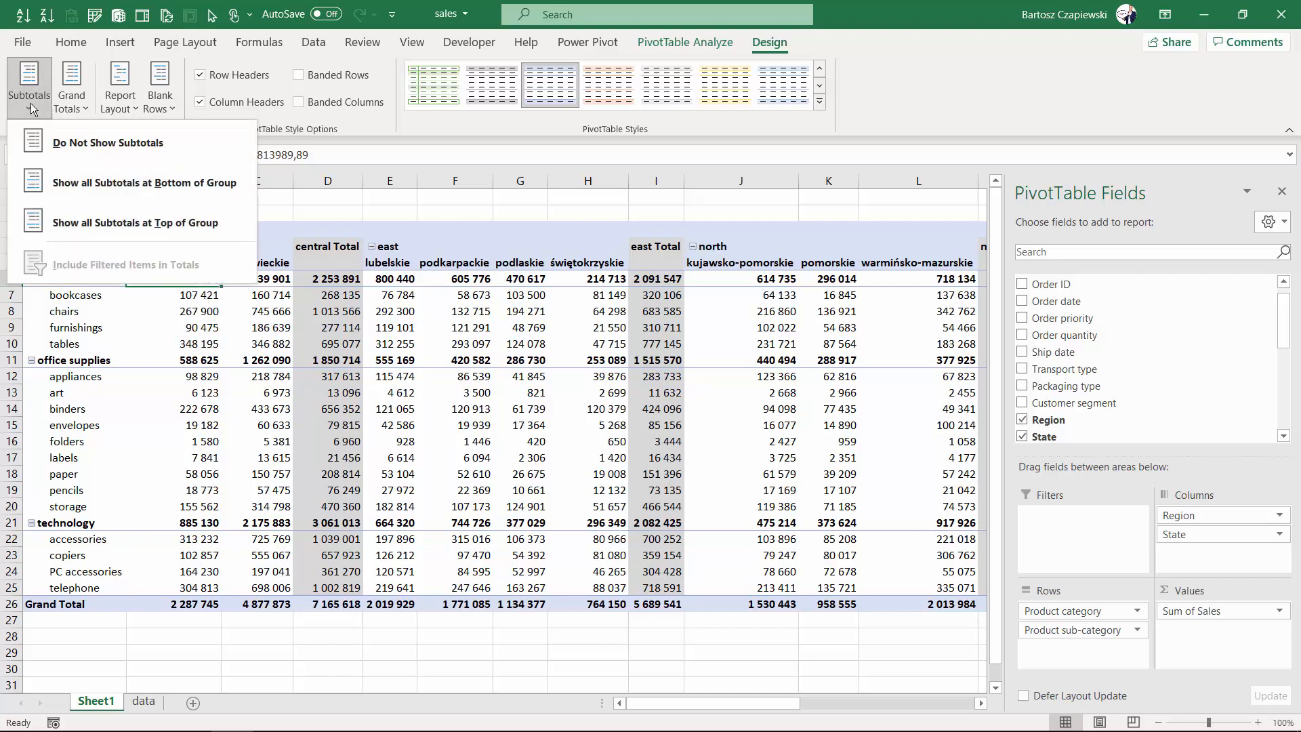
left_click(83, 144)
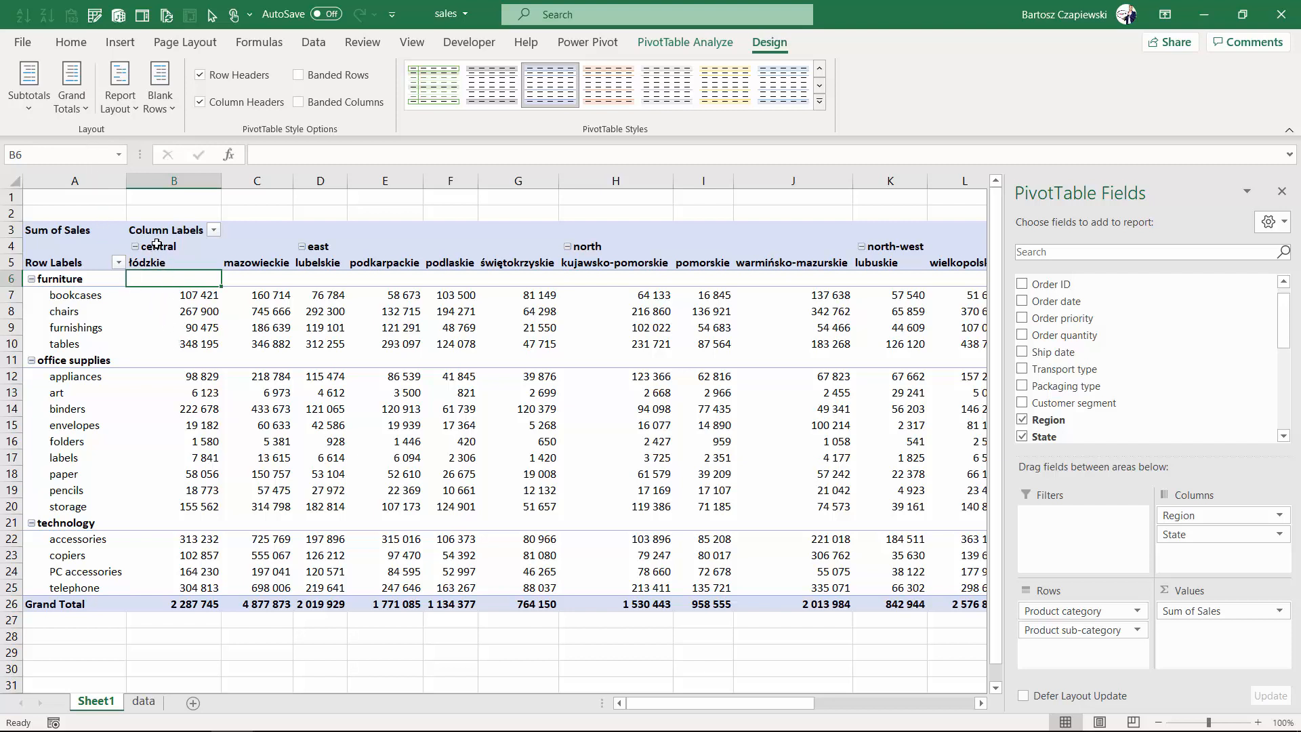
left_click(153, 248)
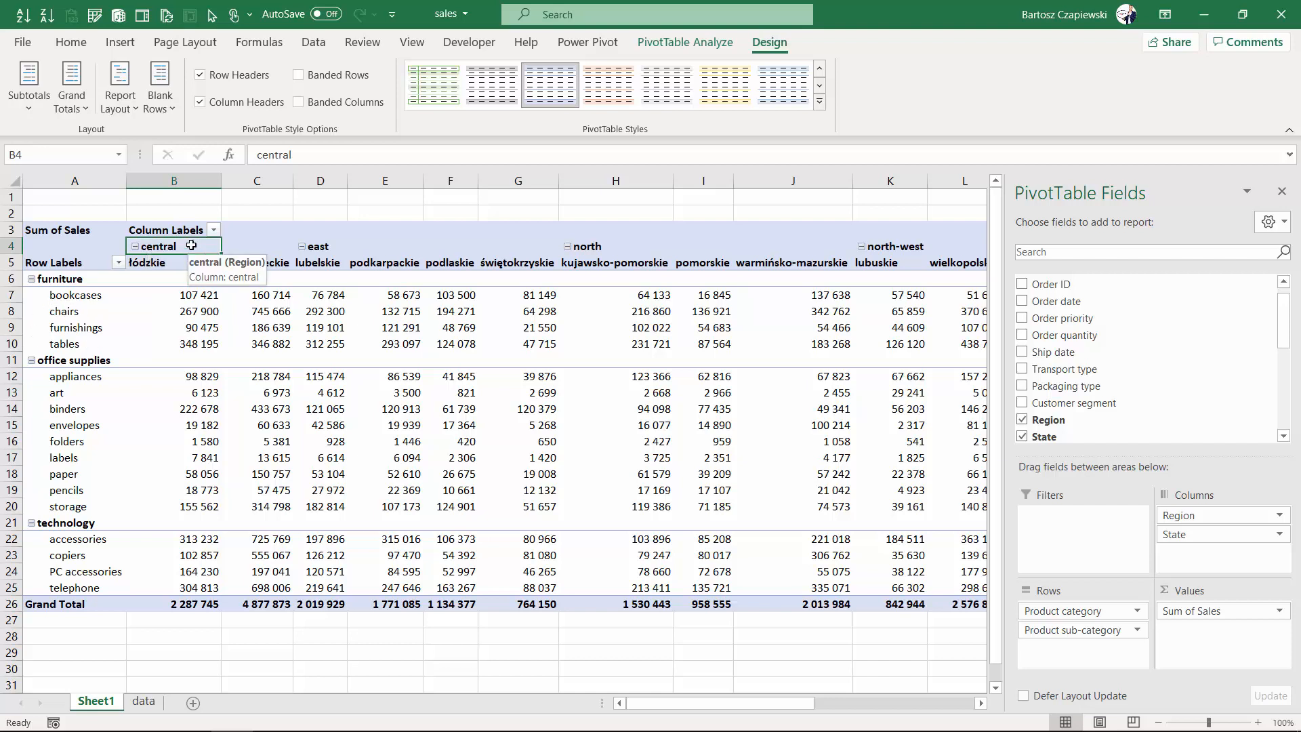
left_click(34, 95)
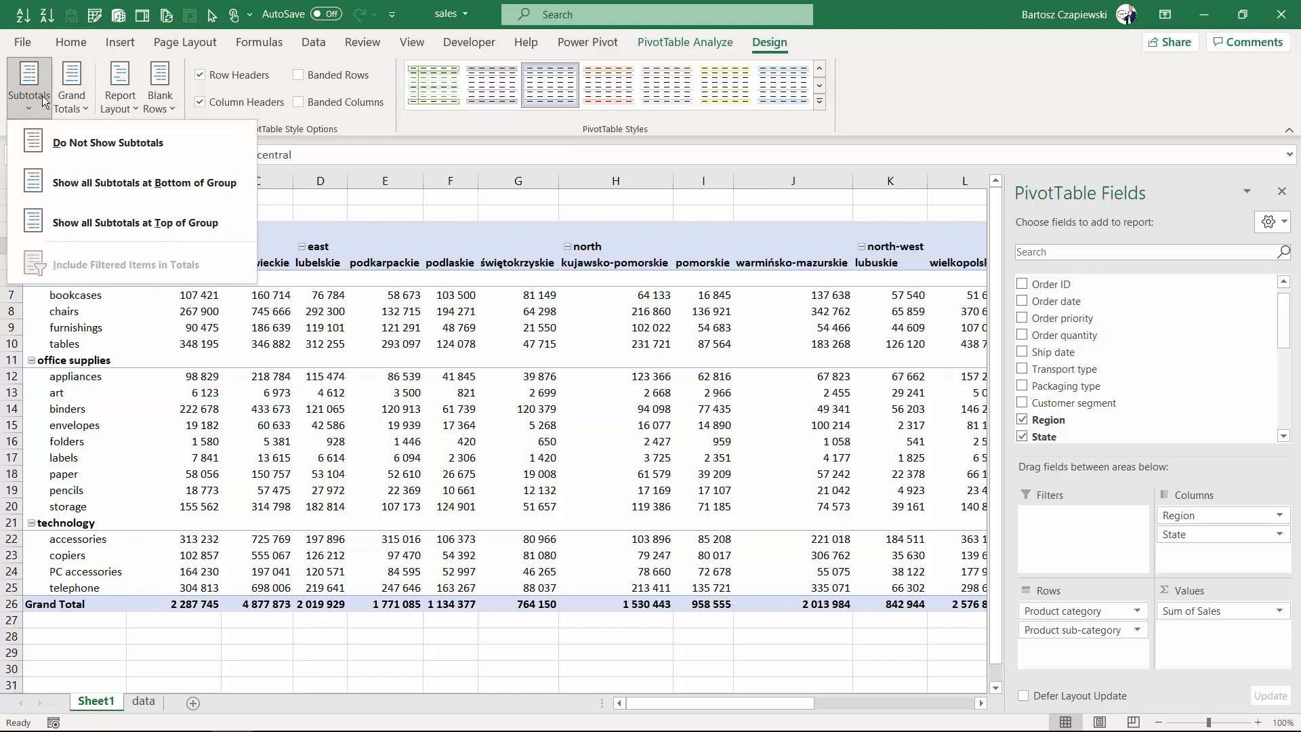
left_click(250, 331)
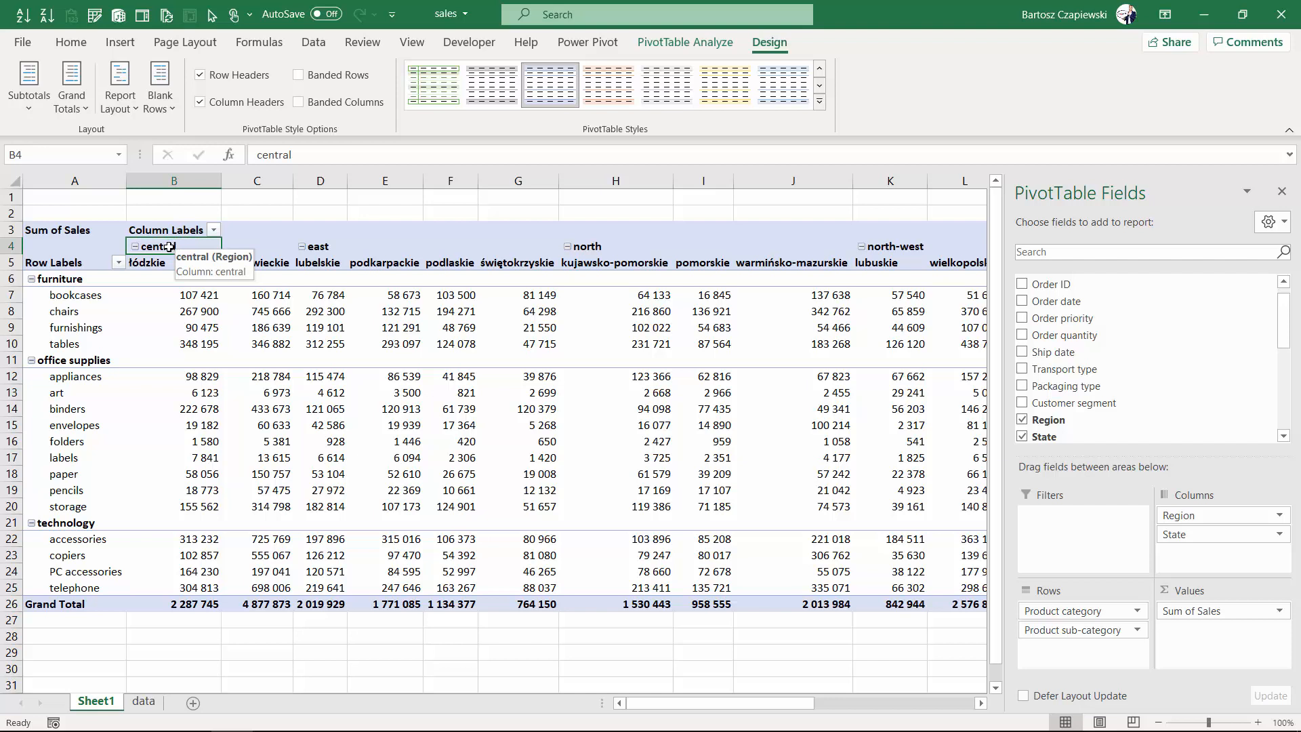
right_click(168, 247)
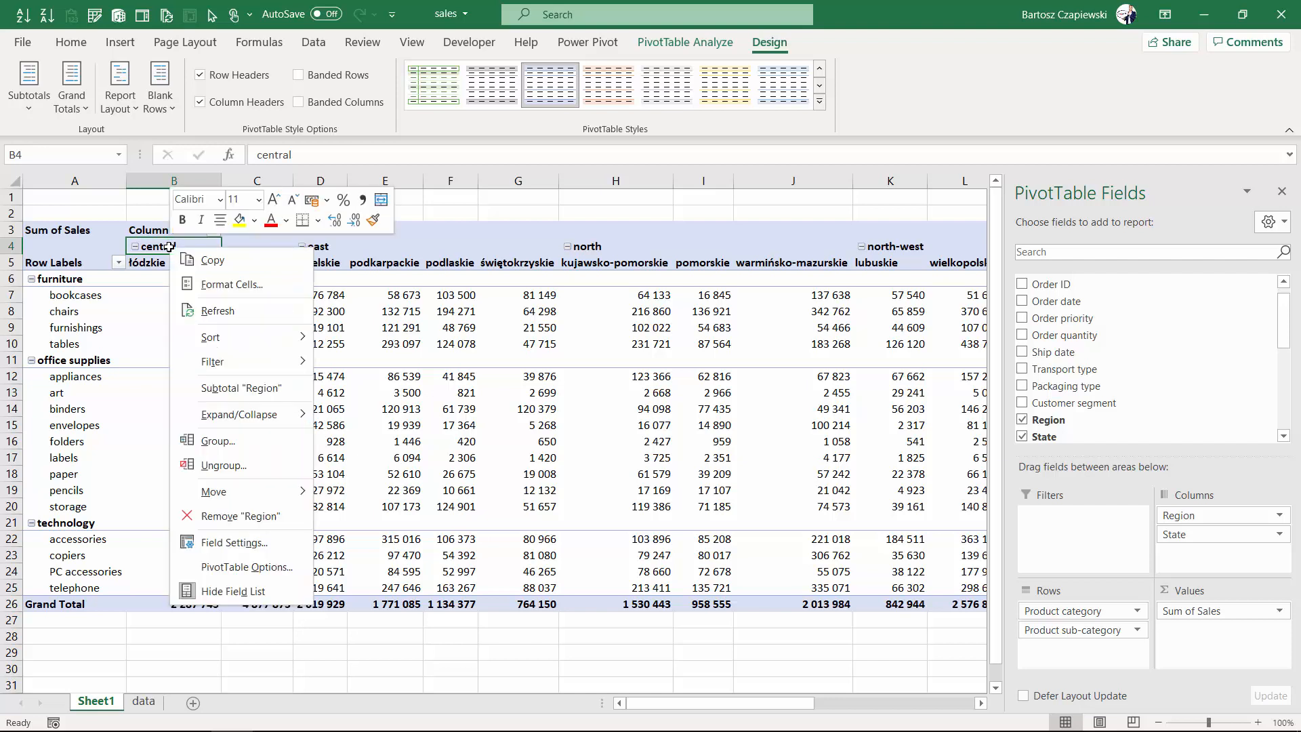
left_click(268, 393)
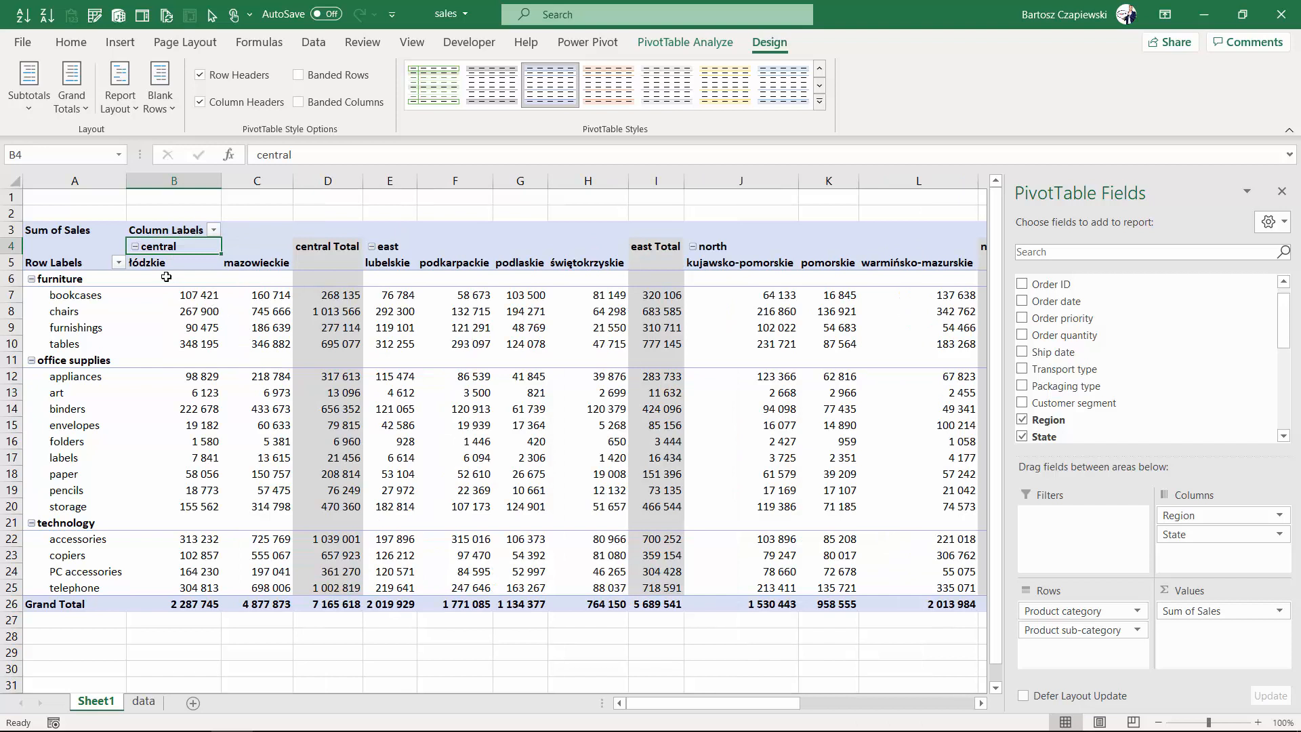